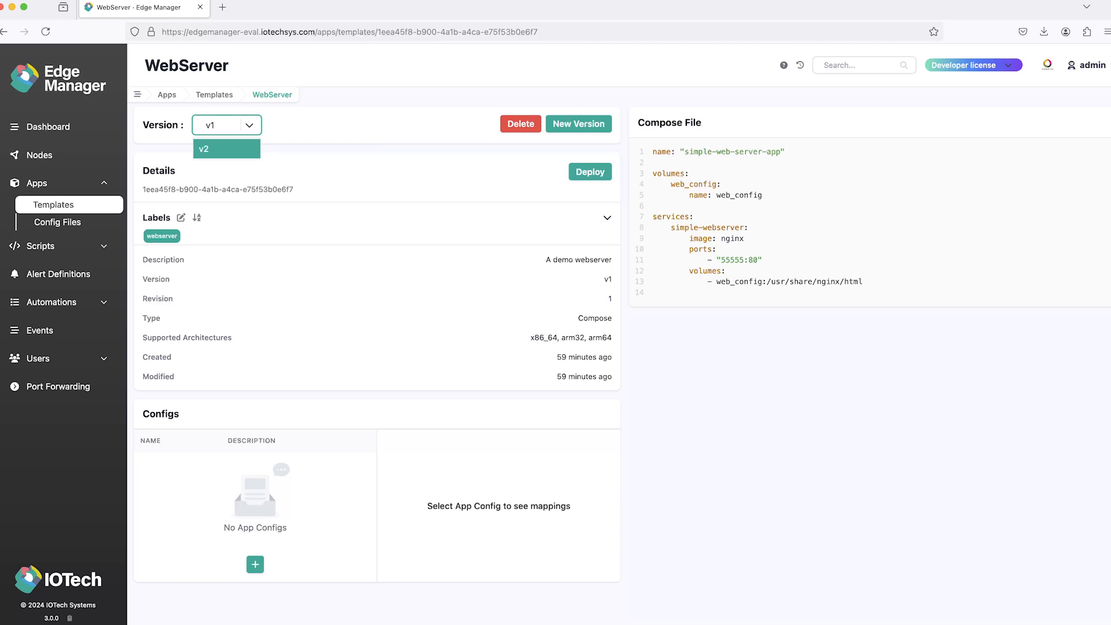
Step: Show version v2 of the WebServer template and examine the image and port mapping in its compose file
left_click(226, 149)
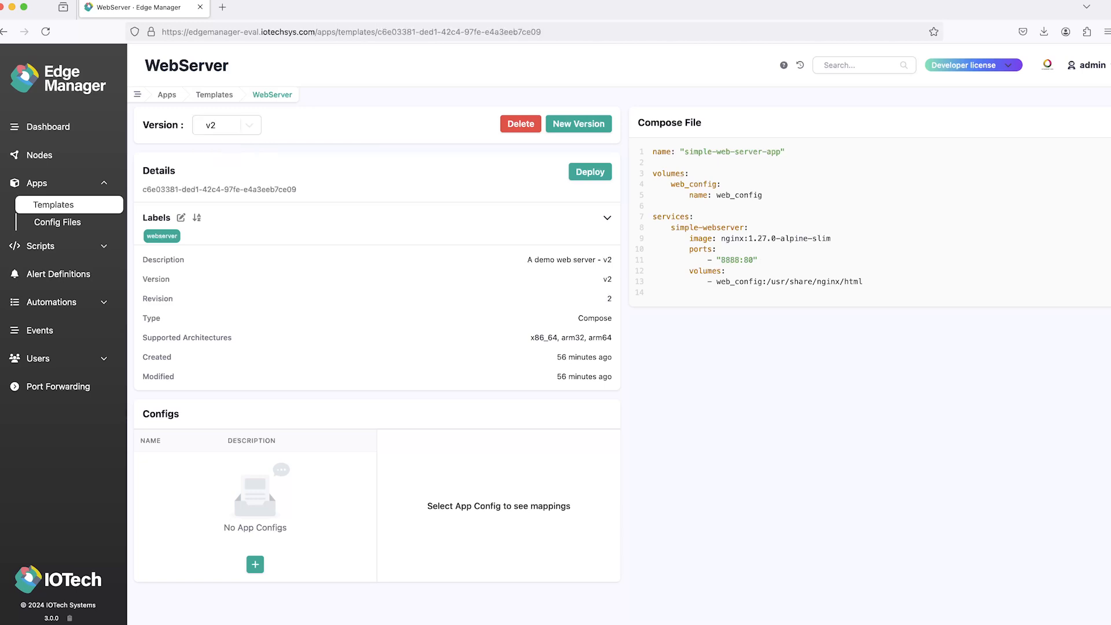
left_click_drag(717, 260, 831, 238)
left_click(831, 239)
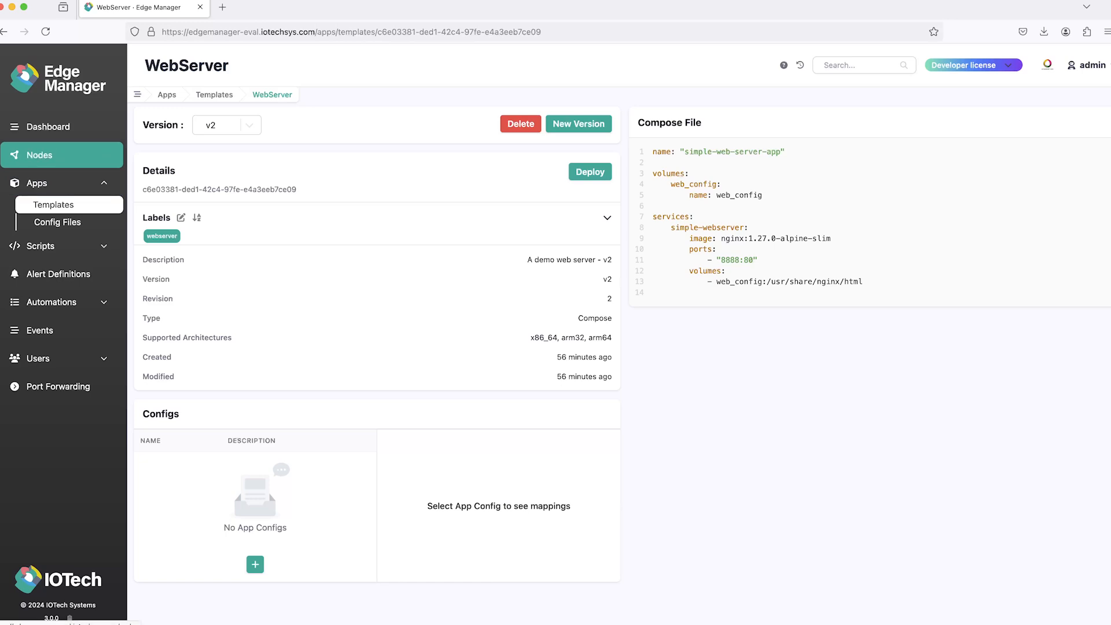
Step: Upgrade the WebServer-node1 app to version v2 of its WebServer template
left_click(38, 183)
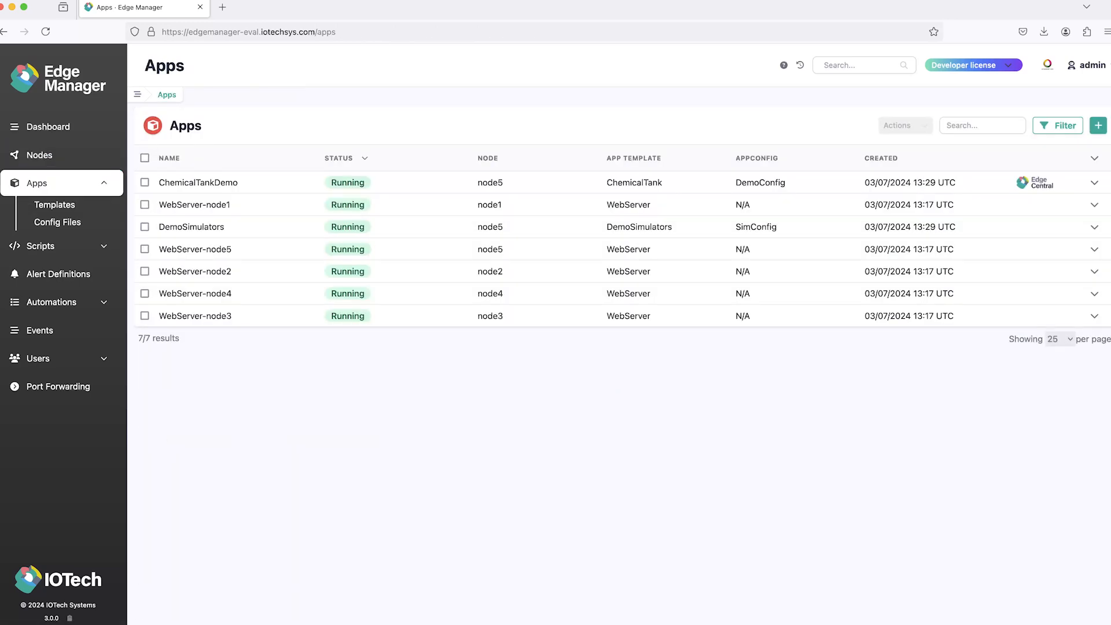
left_click(194, 205)
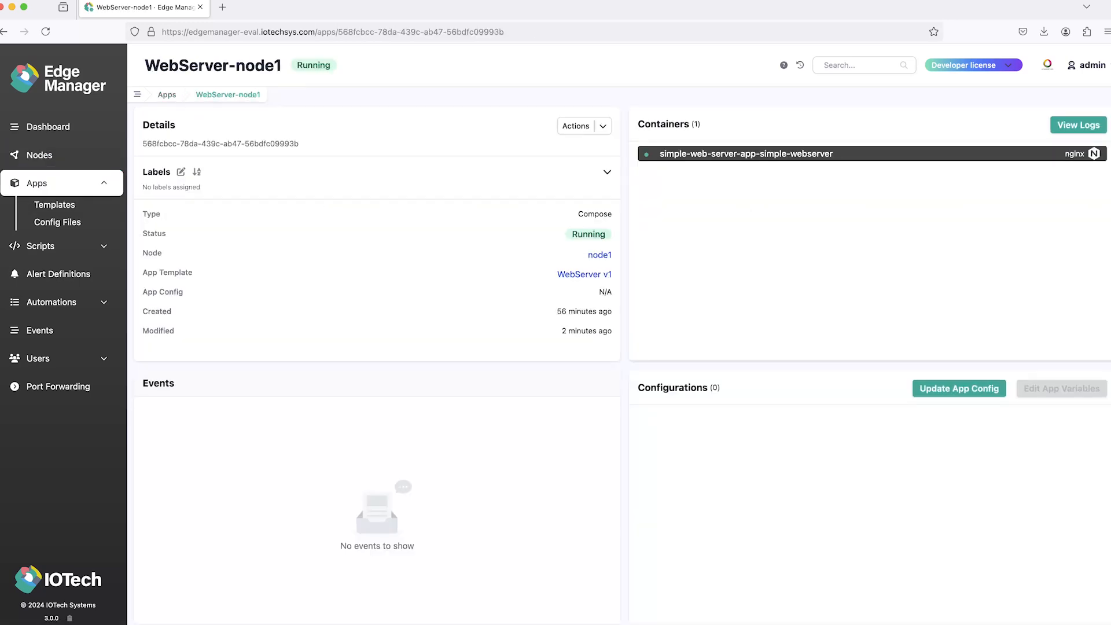
left_click(584, 126)
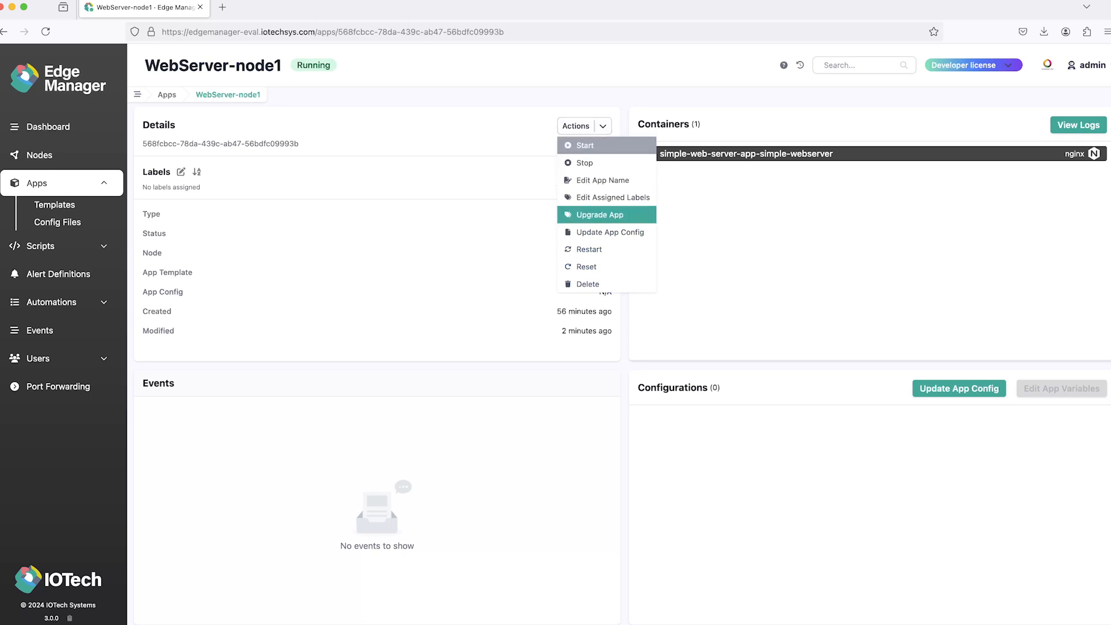
left_click(600, 214)
left_click(556, 323)
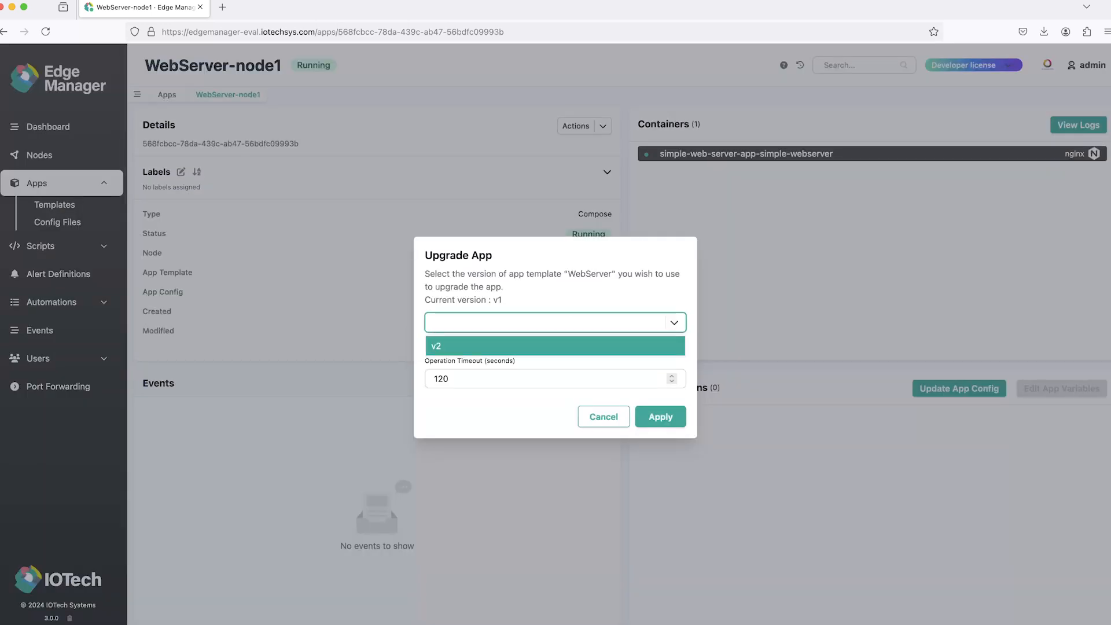
left_click(556, 345)
left_click(661, 417)
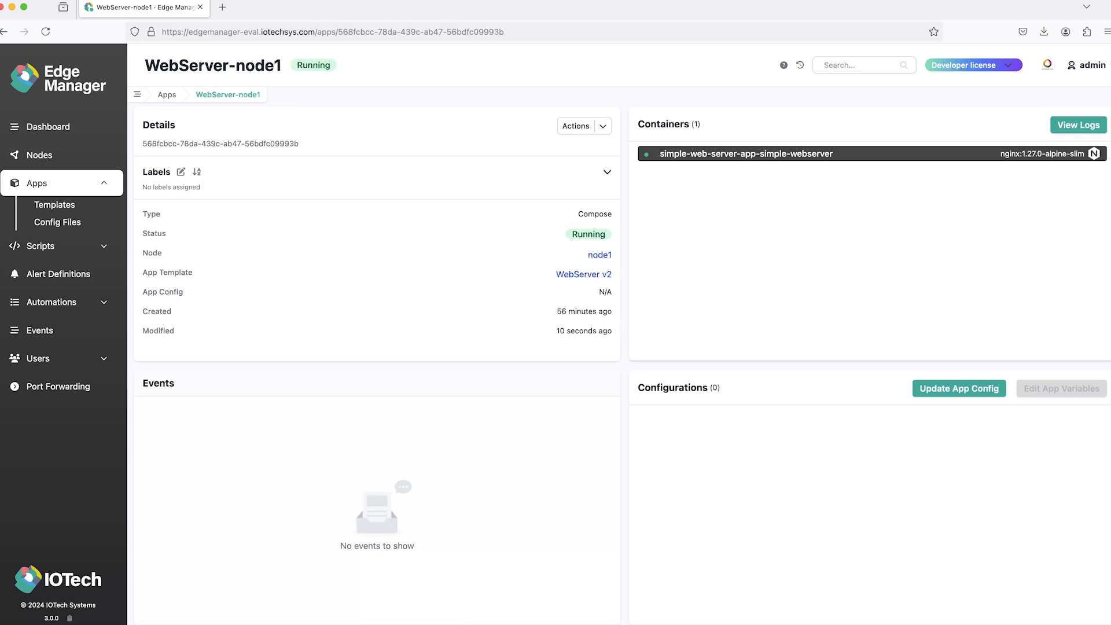
Step: Open the Edge Central GUI of the ChemicalTankDemo app and sign in with the username and account password
left_click(37, 184)
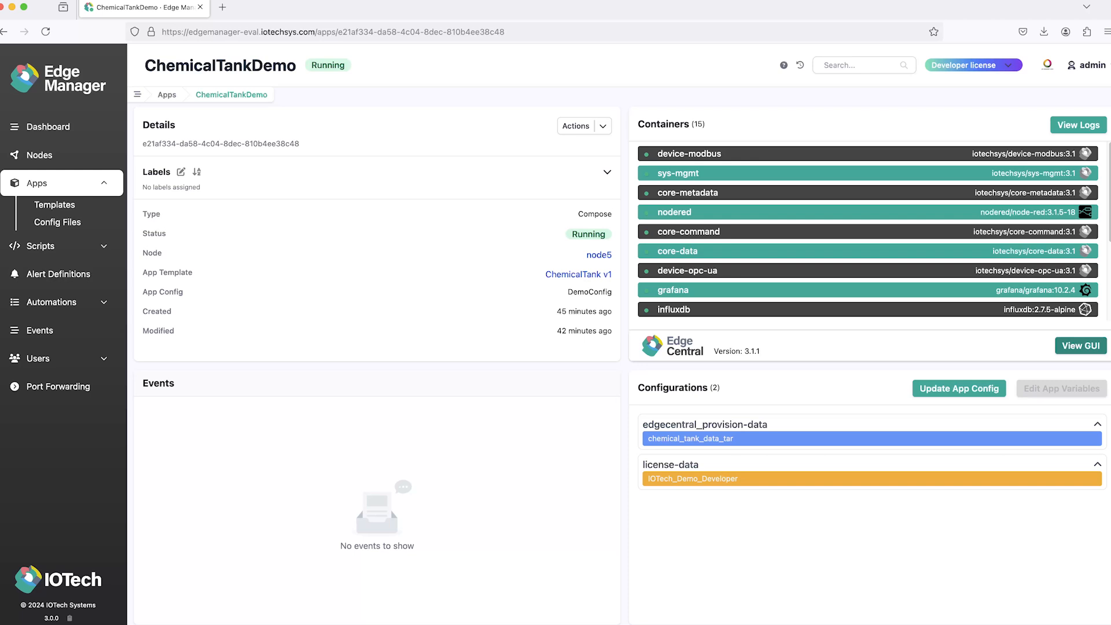
left_click(1081, 345)
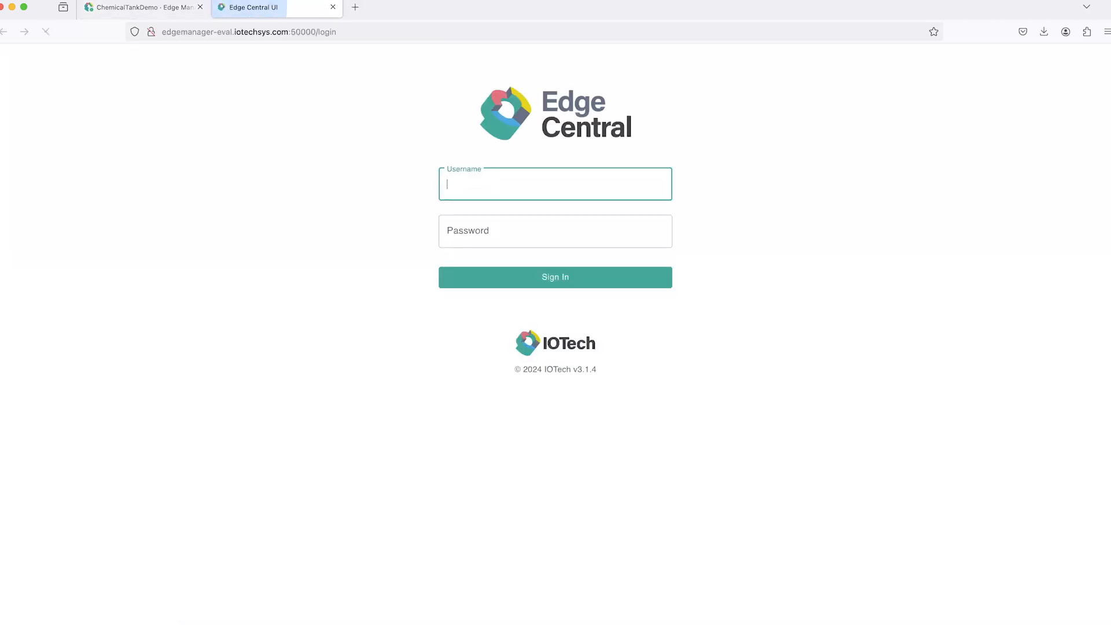
left_click(555, 184)
type("admin")
key("Tab")
type("admin")
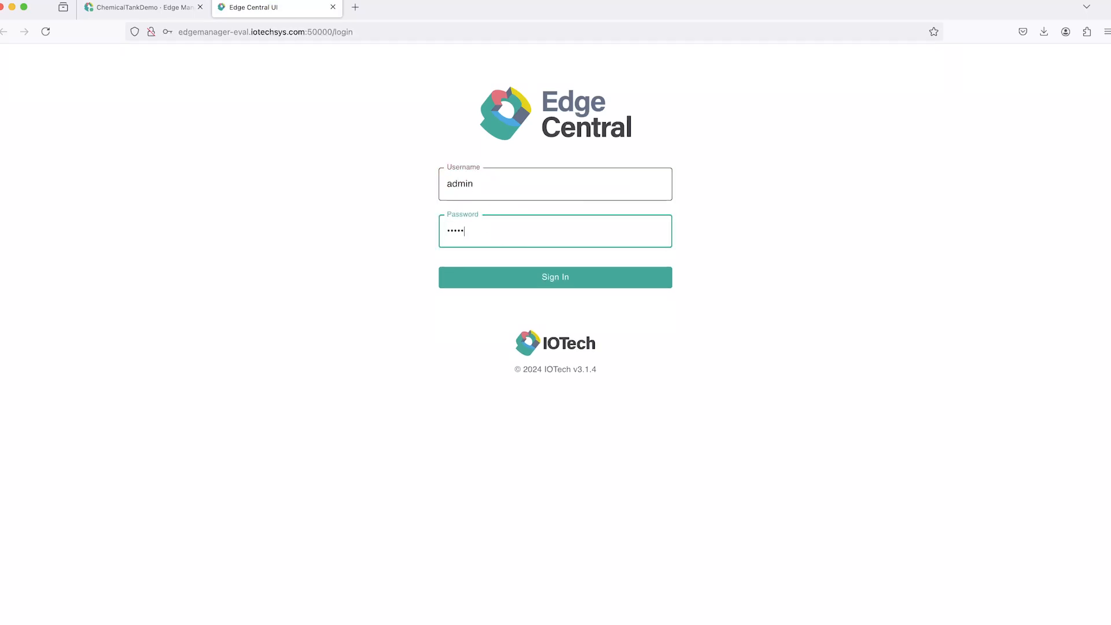
key("Return")
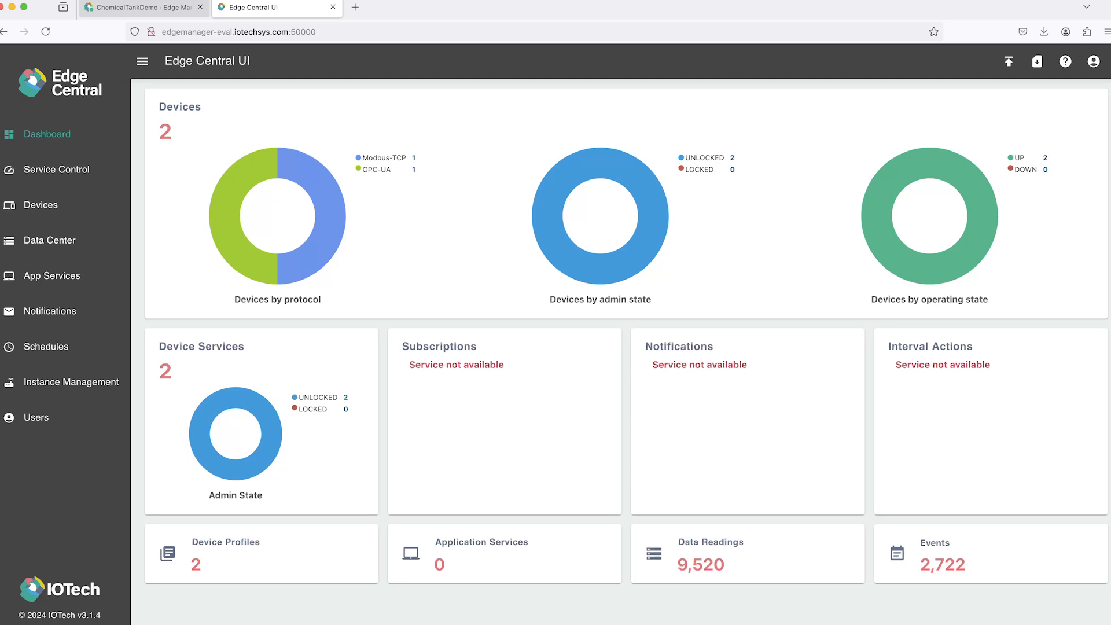
Step: Back in Edge Manager, examine the existing port forwards and the template assigned to the WebServer-node1 app
left_click(139, 7)
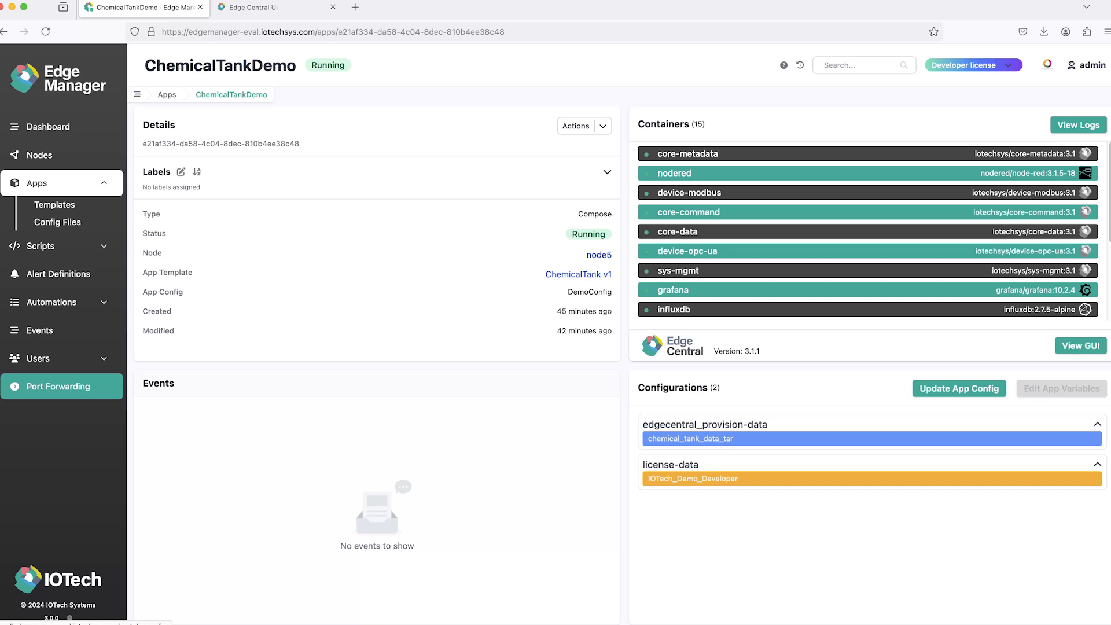
left_click(58, 386)
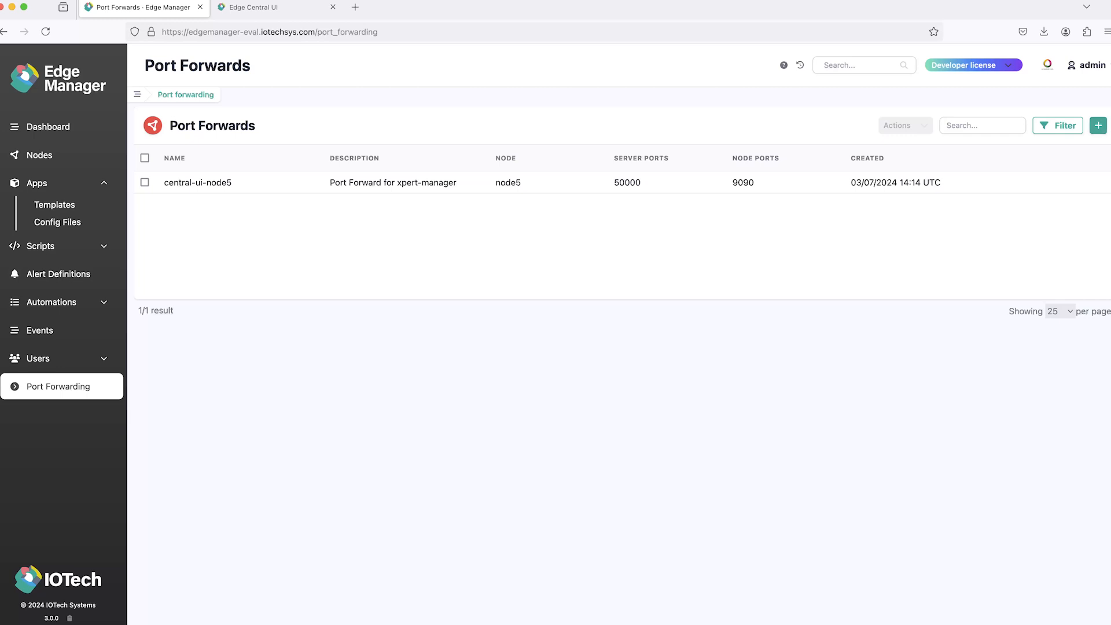
left_click(37, 182)
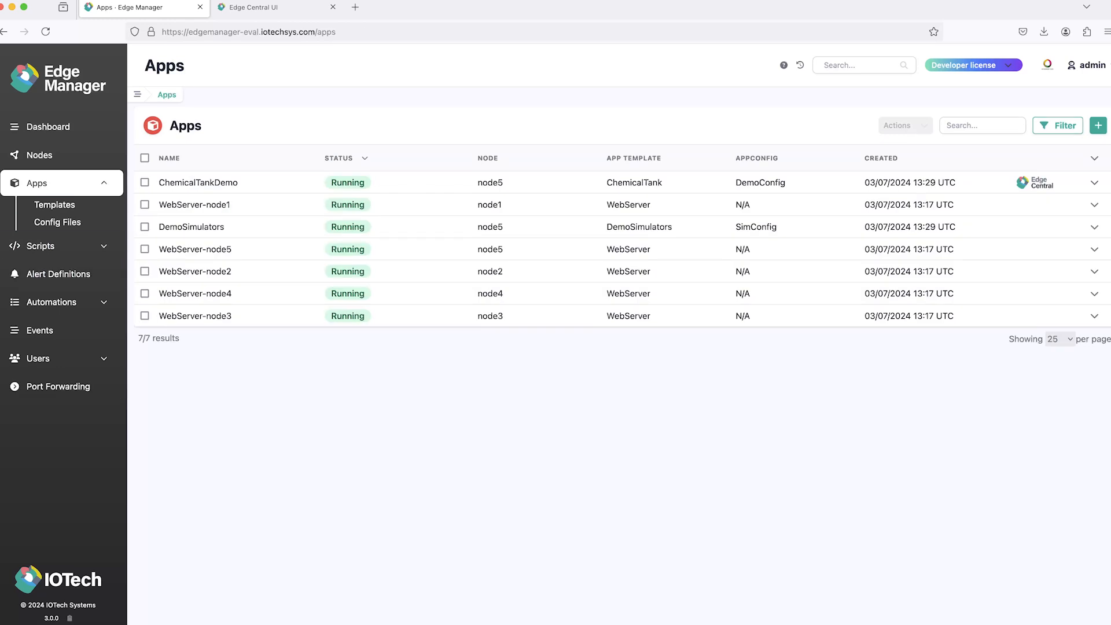
left_click(194, 205)
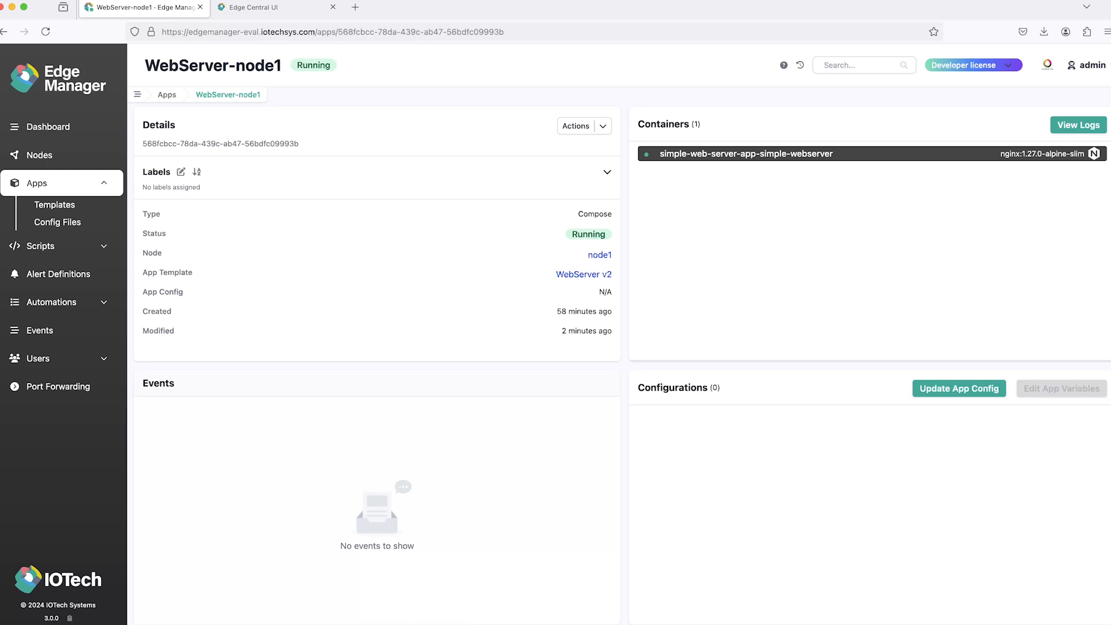
left_click(585, 274)
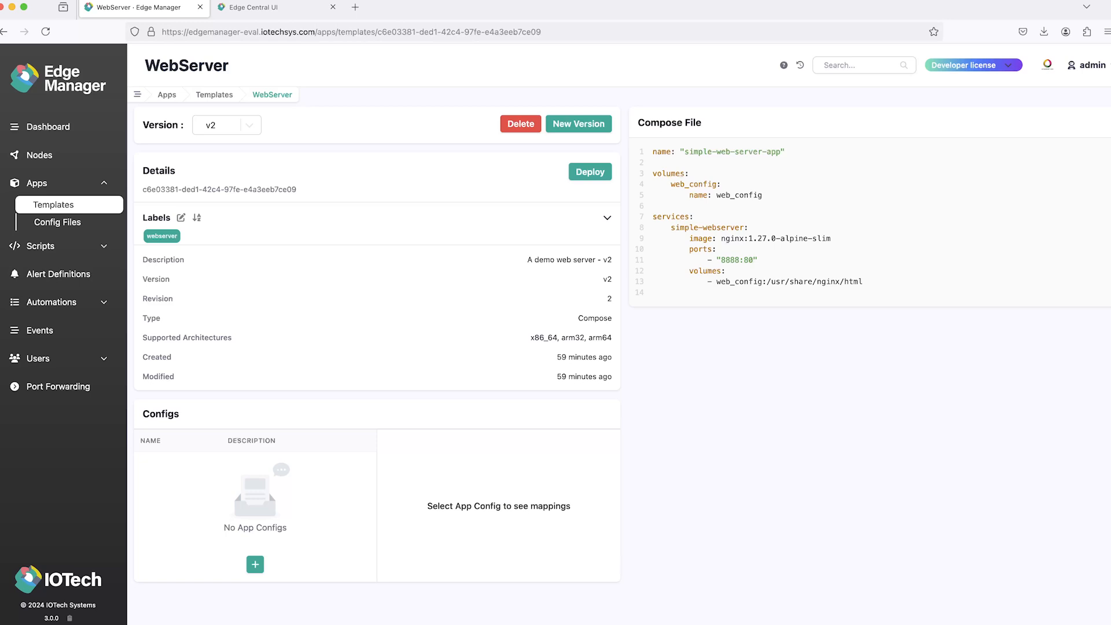
Step: Start a new port forward named webserver-node1 and assign it to node1
left_click(58, 387)
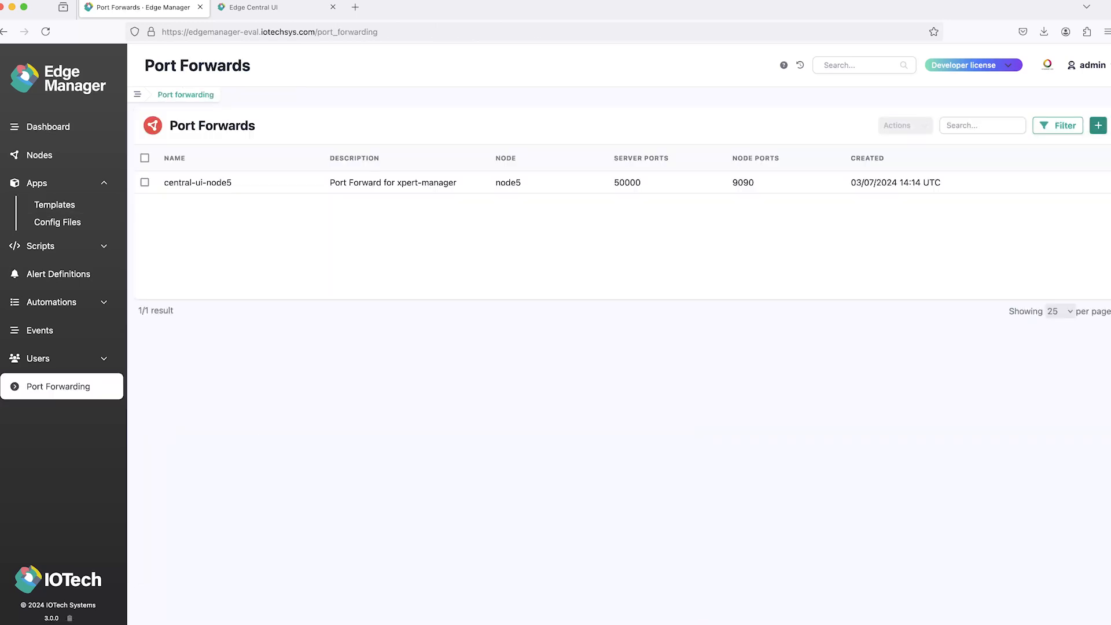
left_click(1099, 126)
left_click(386, 195)
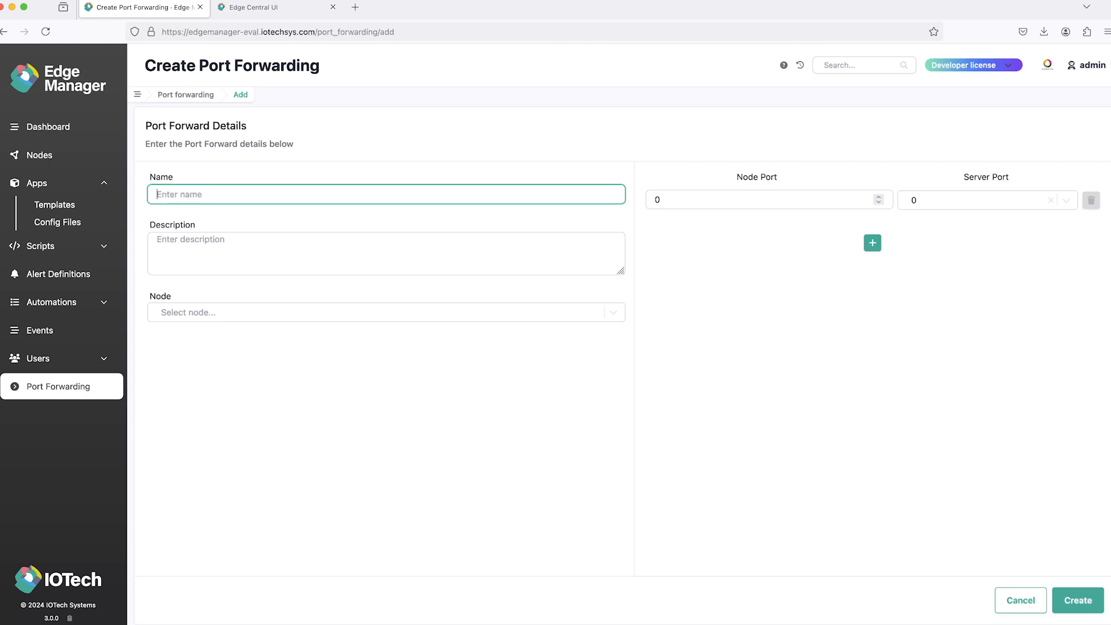
type("webser")
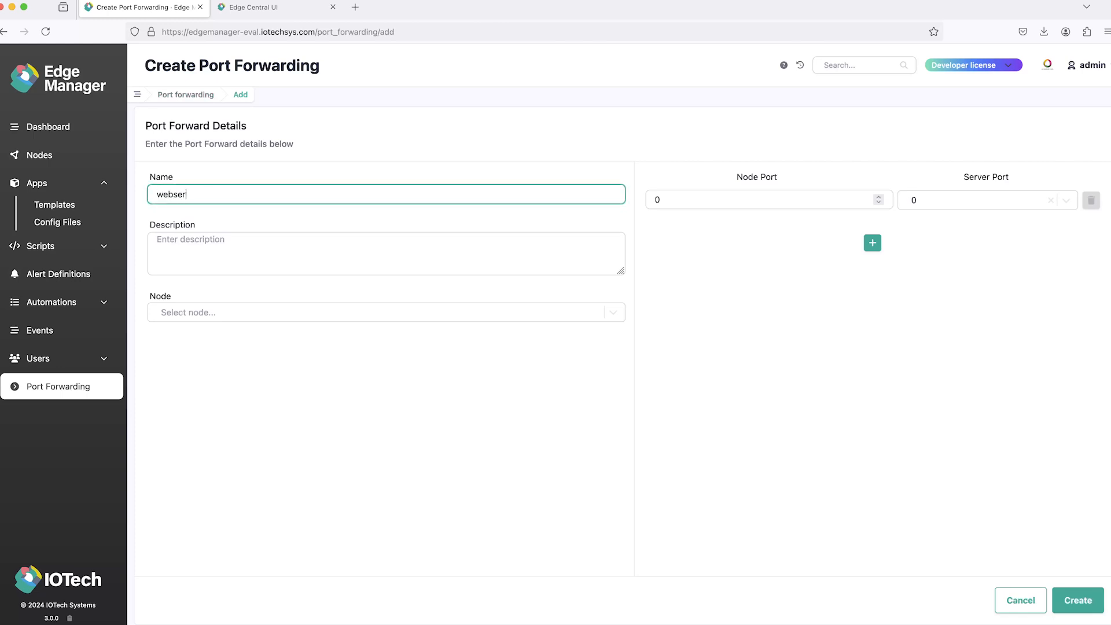
type("ver-node1")
left_click(382, 312)
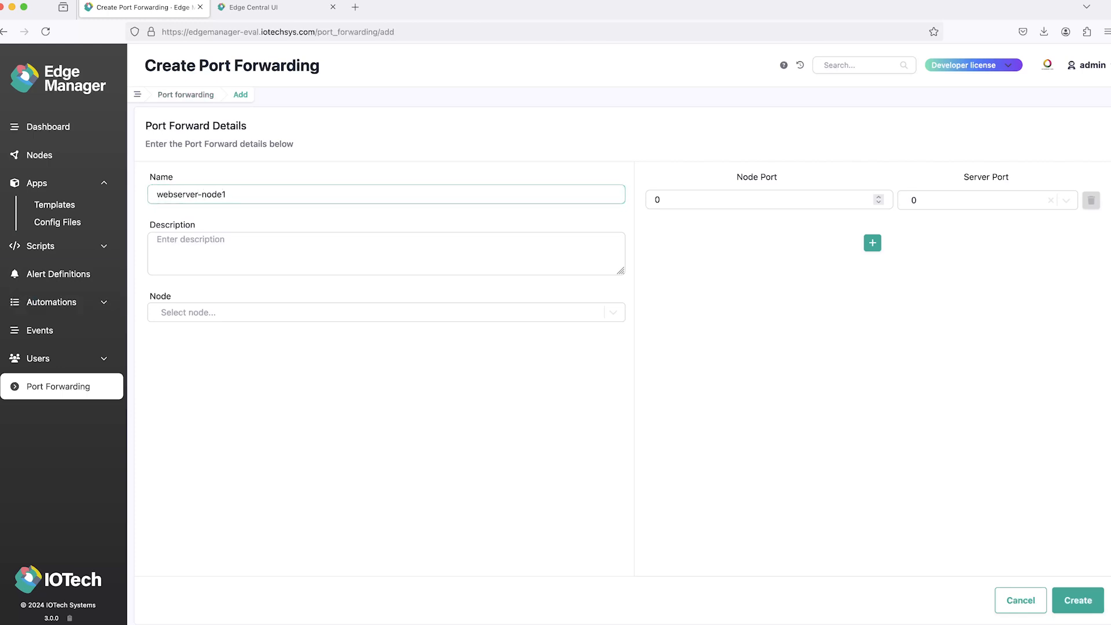
scroll(382, 347, "down", 2)
left_click(382, 392)
Step: Map node port 8888 to server port 50001 and create the port forward
key("Tab")
type("8888")
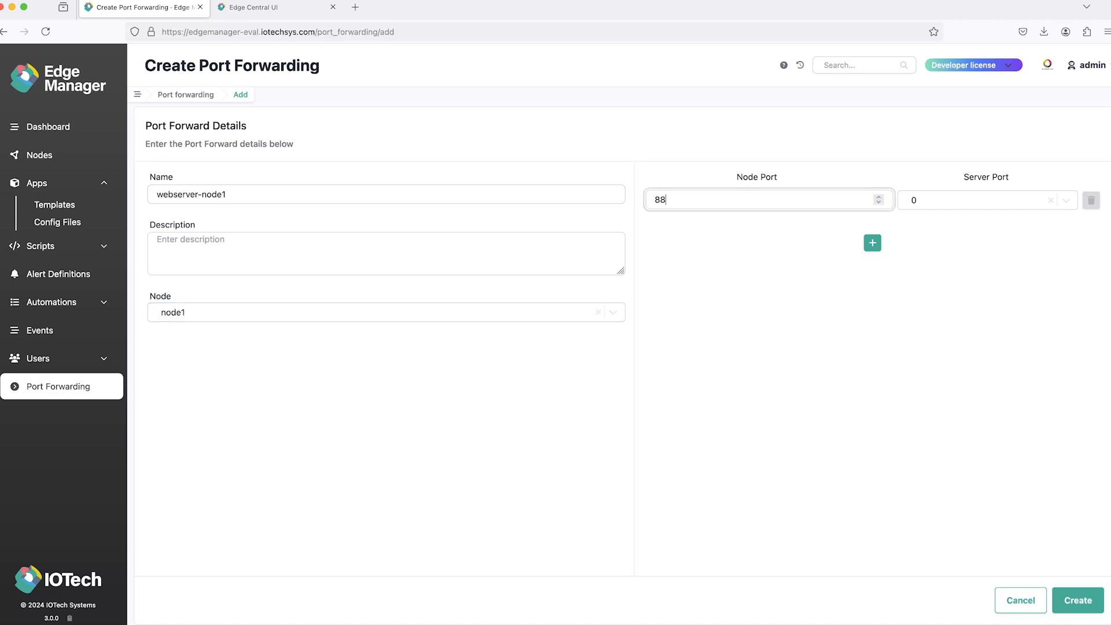
key("Tab")
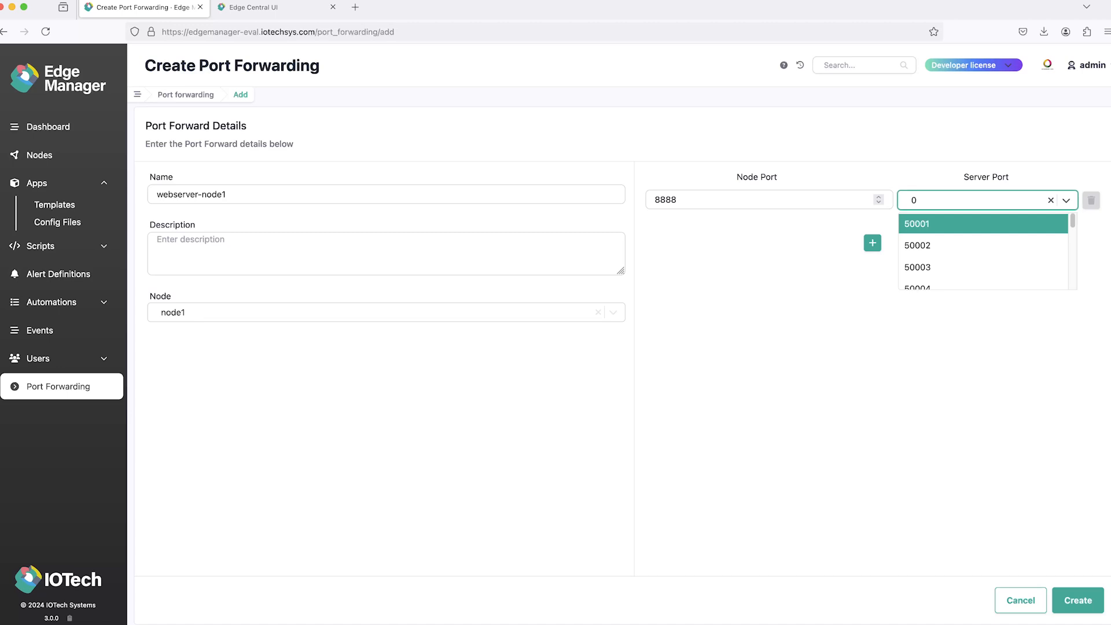
key("Tab")
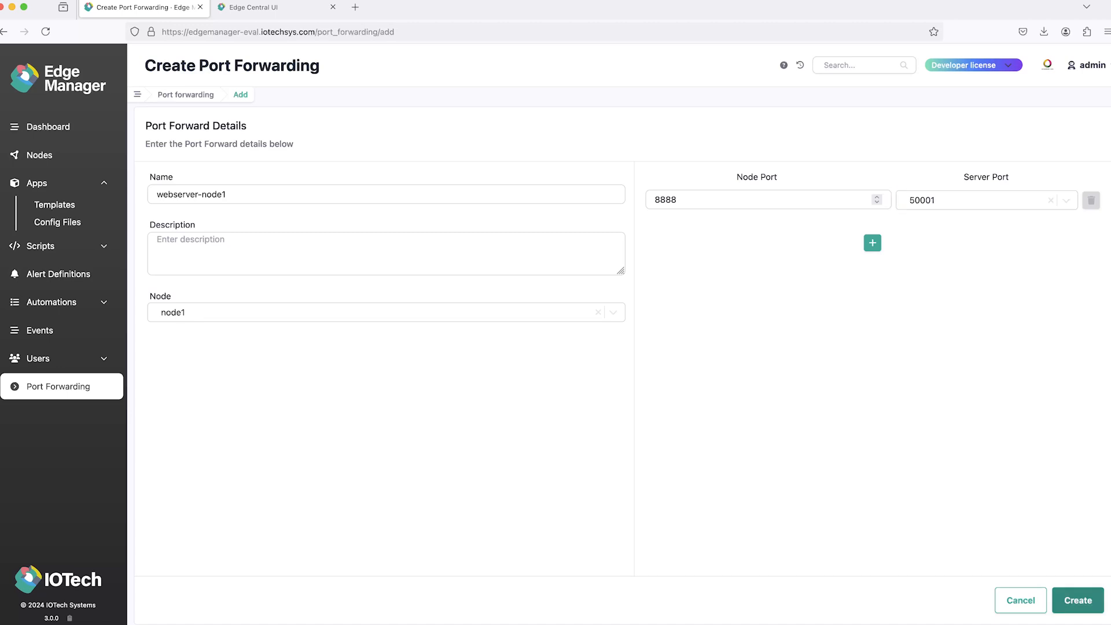
left_click(1078, 601)
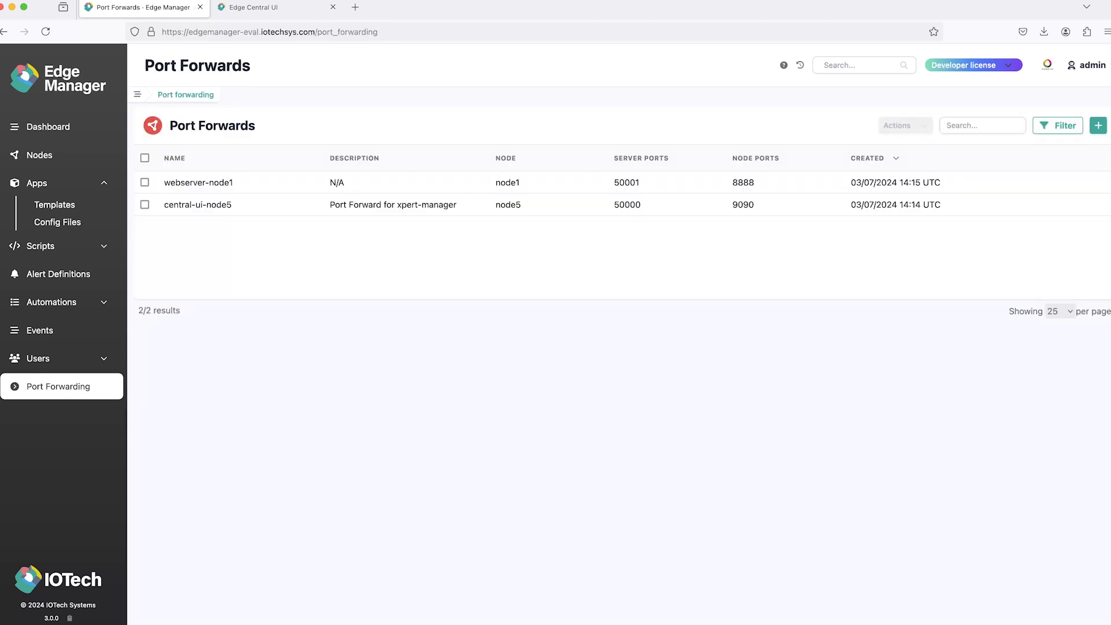
Step: Load edgemanager-eval.iotechsys.com:50001 in the Edge Central browser tab to check the forwarded web server
left_click(272, 8)
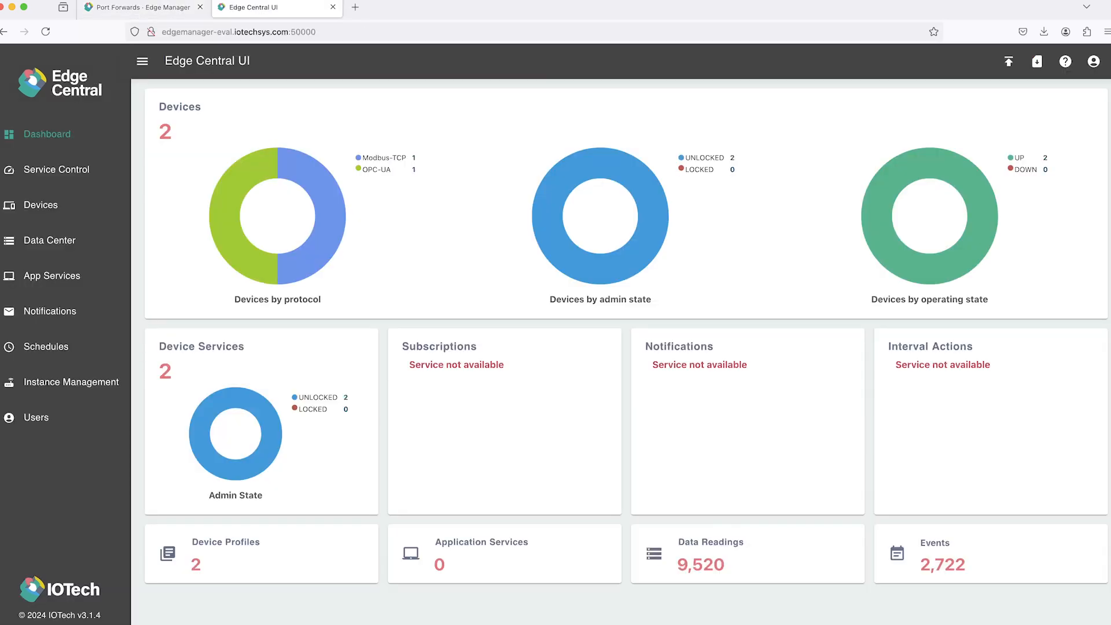
left_click(348, 32)
left_click(348, 31)
key("BackSpace")
type("1")
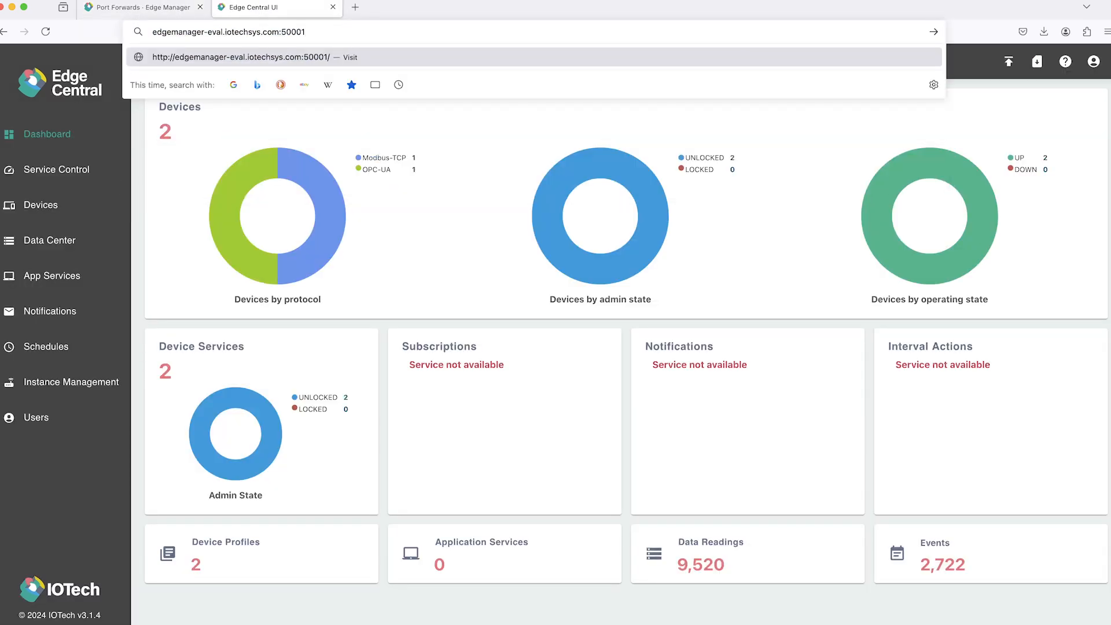
key("Return")
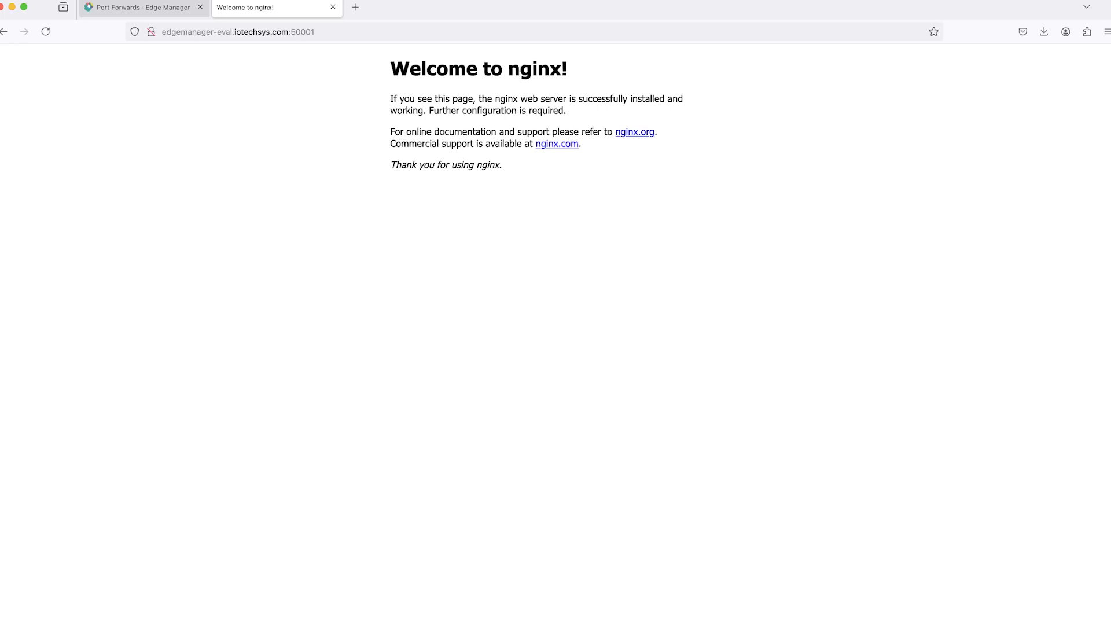
Step: Return to Edge Manager and review the deployed scripts and the script definitions
left_click(143, 7)
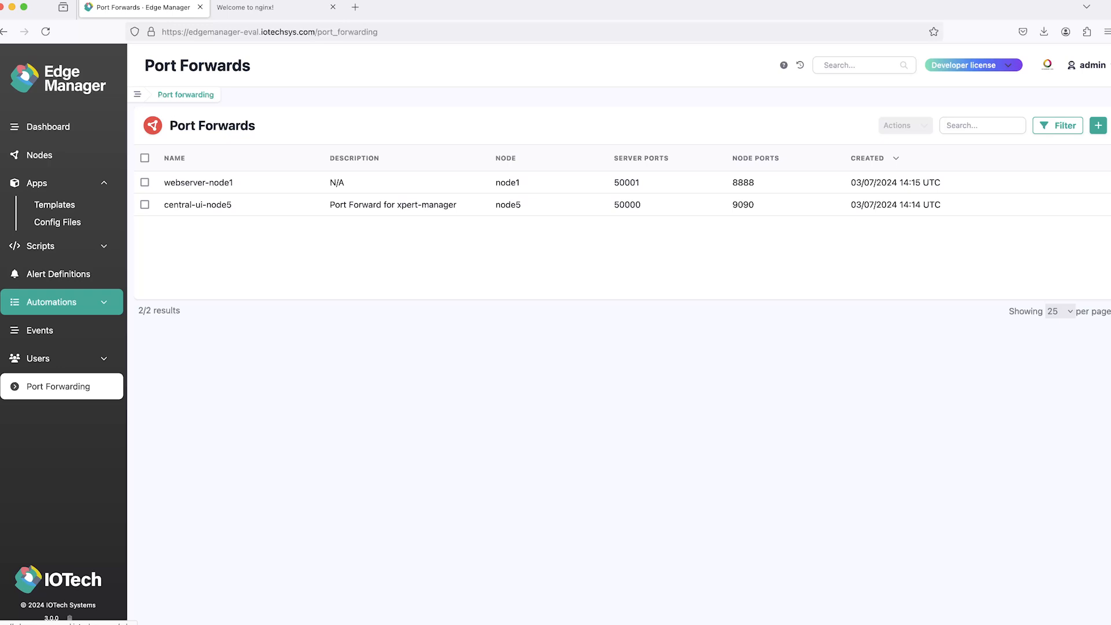
left_click(52, 246)
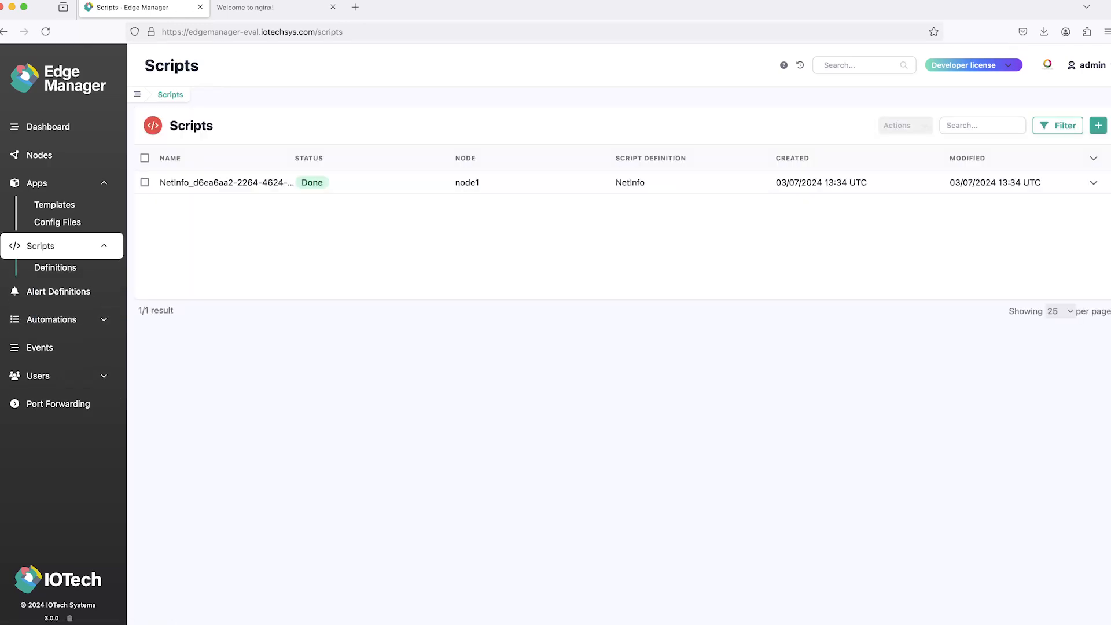
left_click(55, 268)
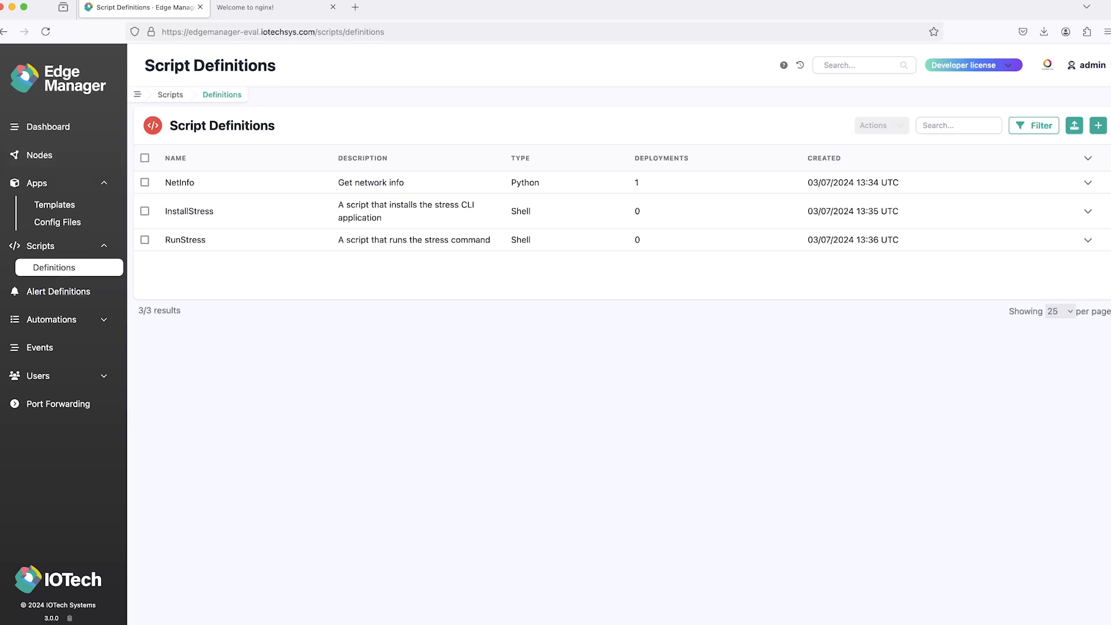
Step: Create a script automation action named NetInfoAction that runs the NetInfo script definition
left_click(51, 319)
left_click(52, 320)
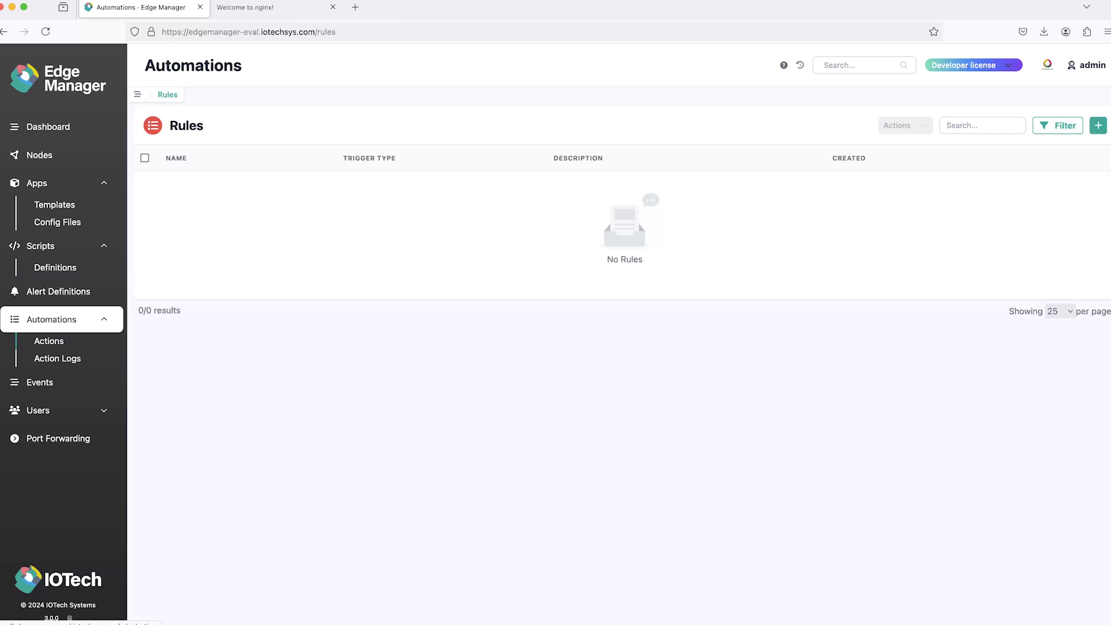
left_click(49, 341)
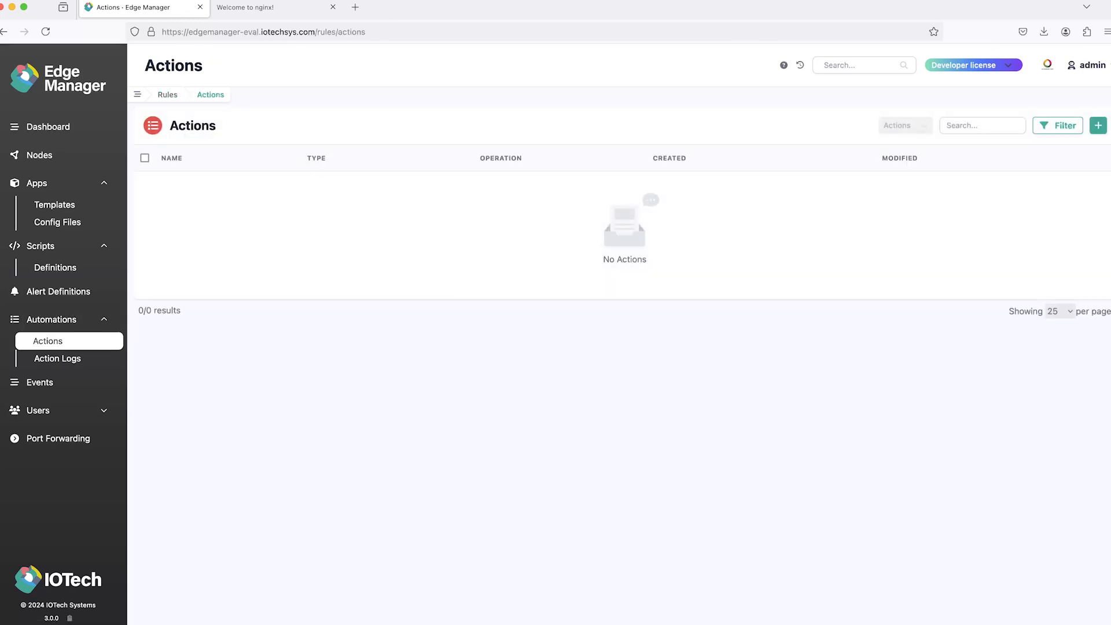
left_click(1098, 125)
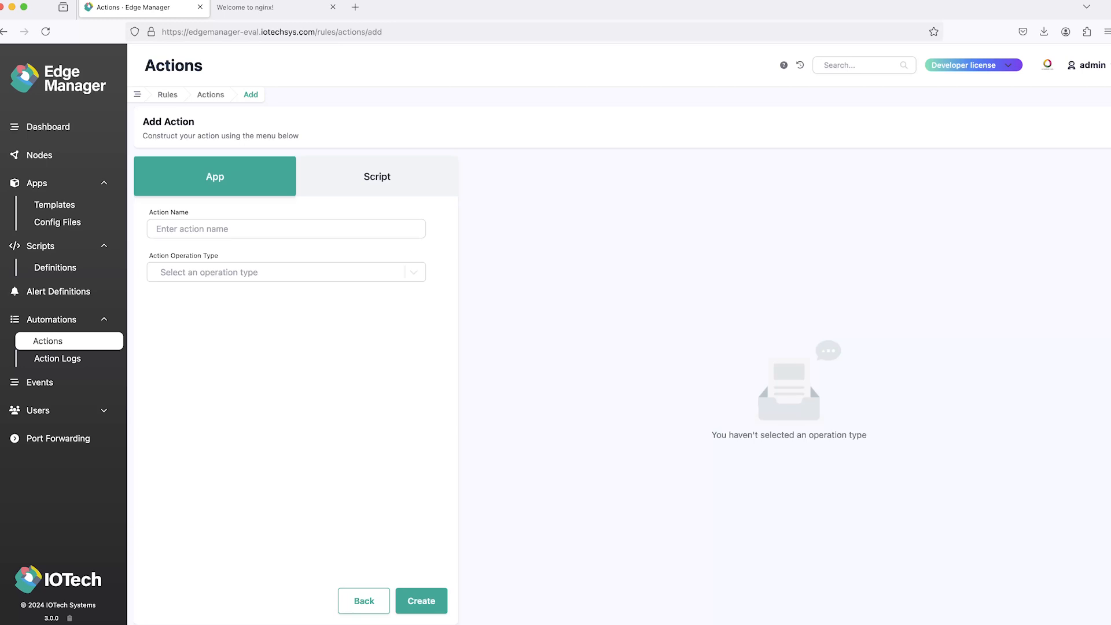
left_click(377, 176)
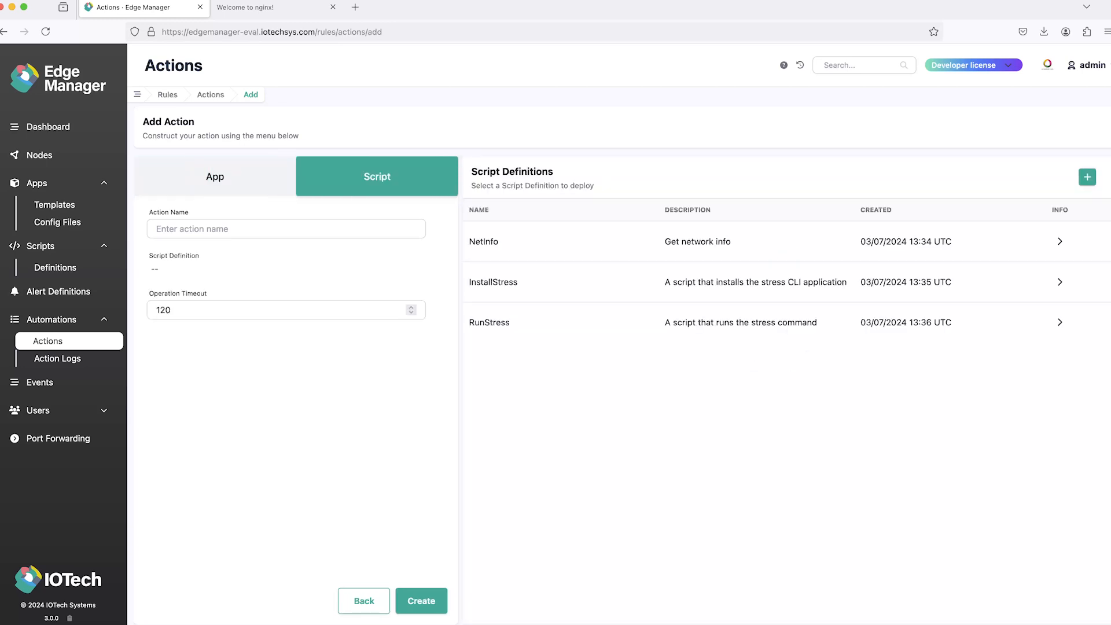
left_click(484, 241)
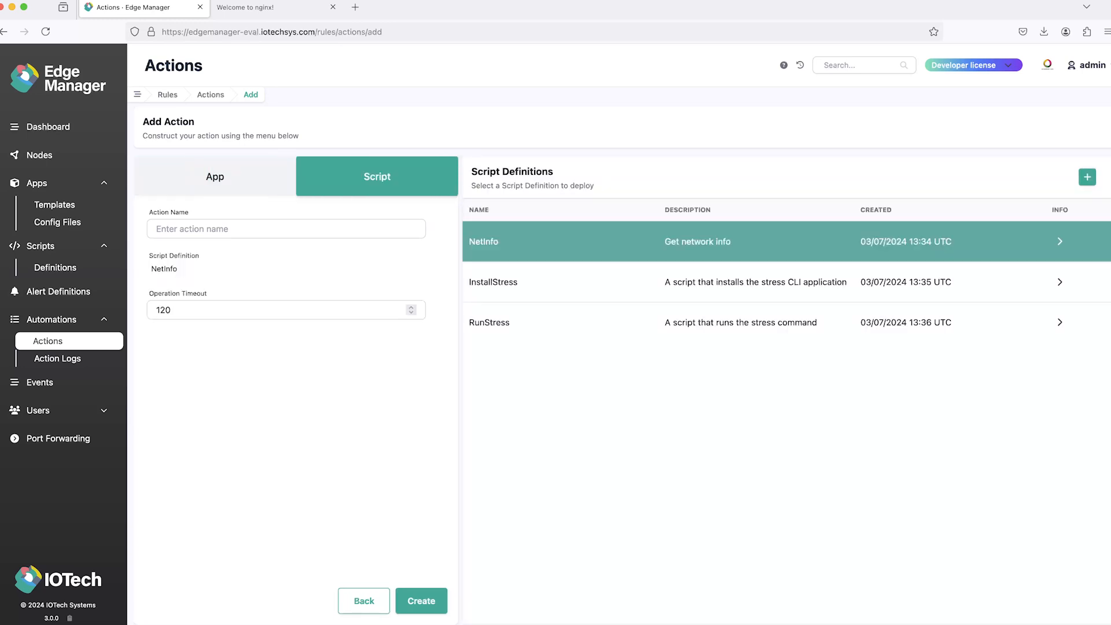
left_click(286, 229)
type("NetInfoAction")
left_click(421, 601)
left_click(421, 601)
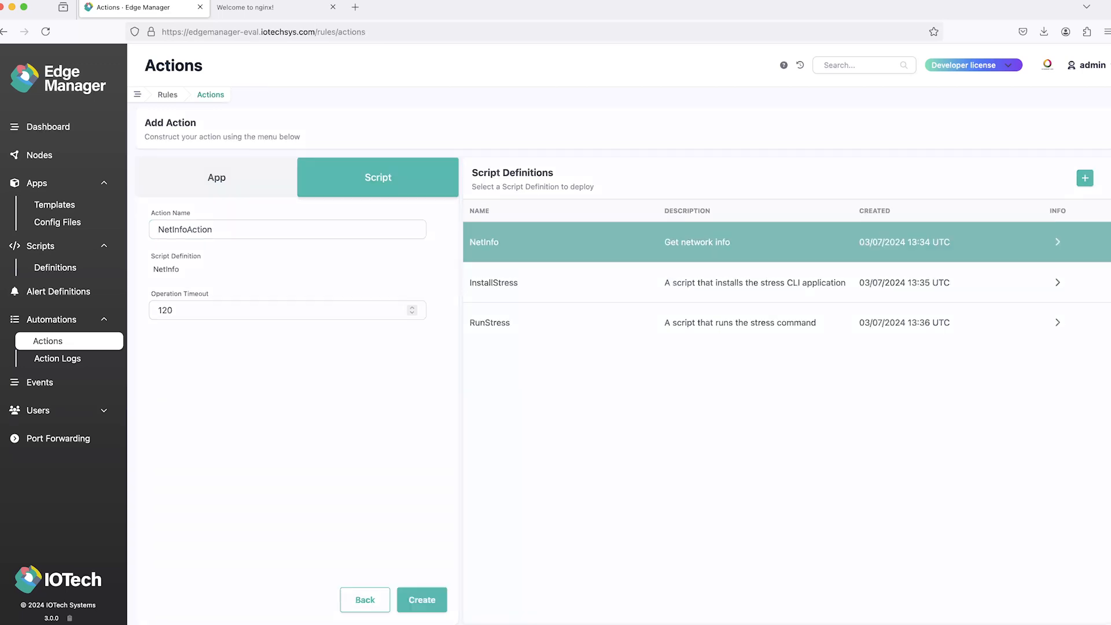
Step: Create a script action named InstallStressAction that uses the InstallStress script definition
left_click(1098, 125)
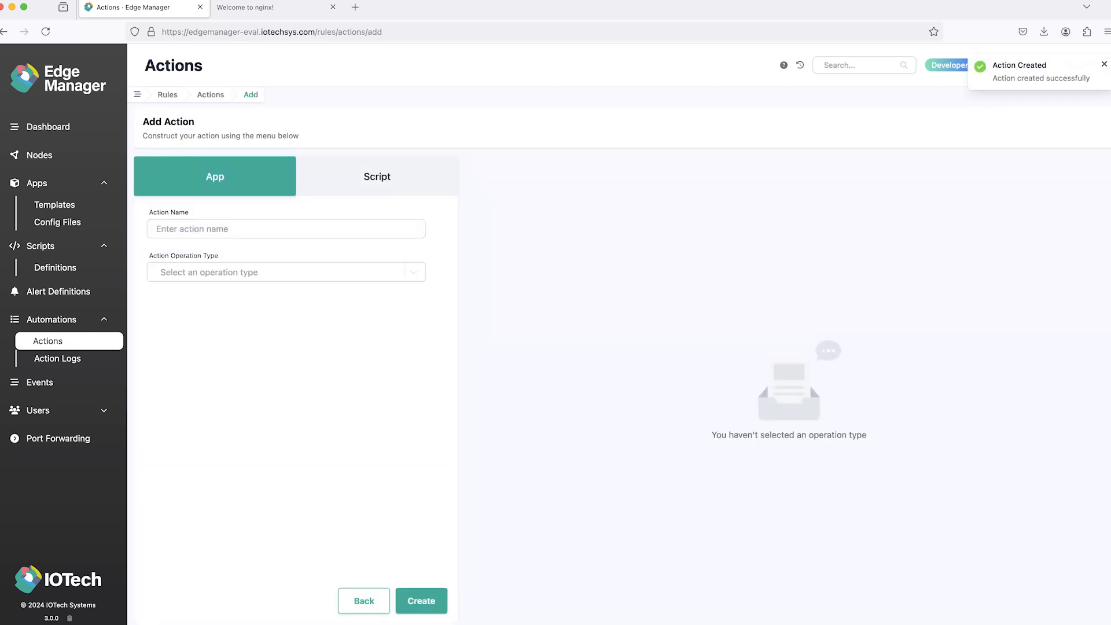
left_click(377, 176)
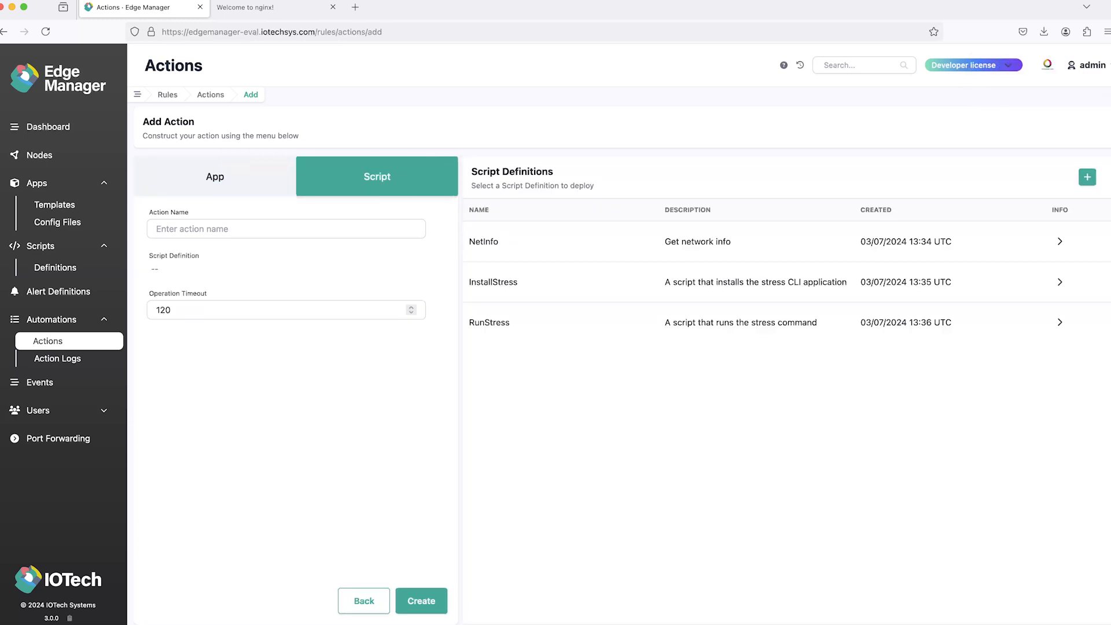
left_click(493, 282)
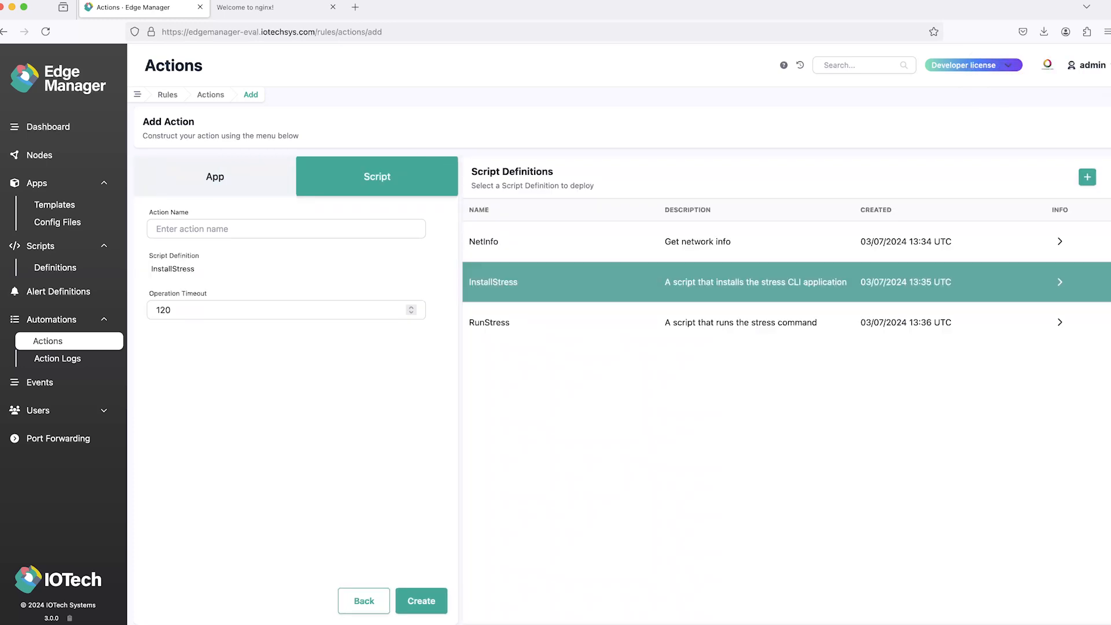
left_click(286, 229)
type("In")
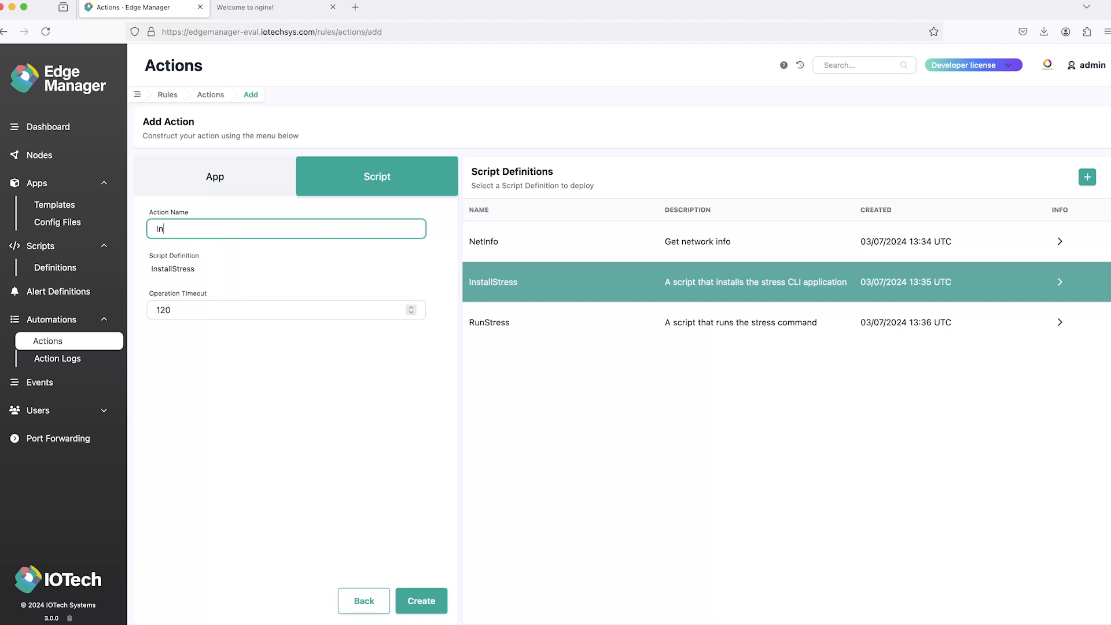
type("stallStressAction")
left_click(421, 601)
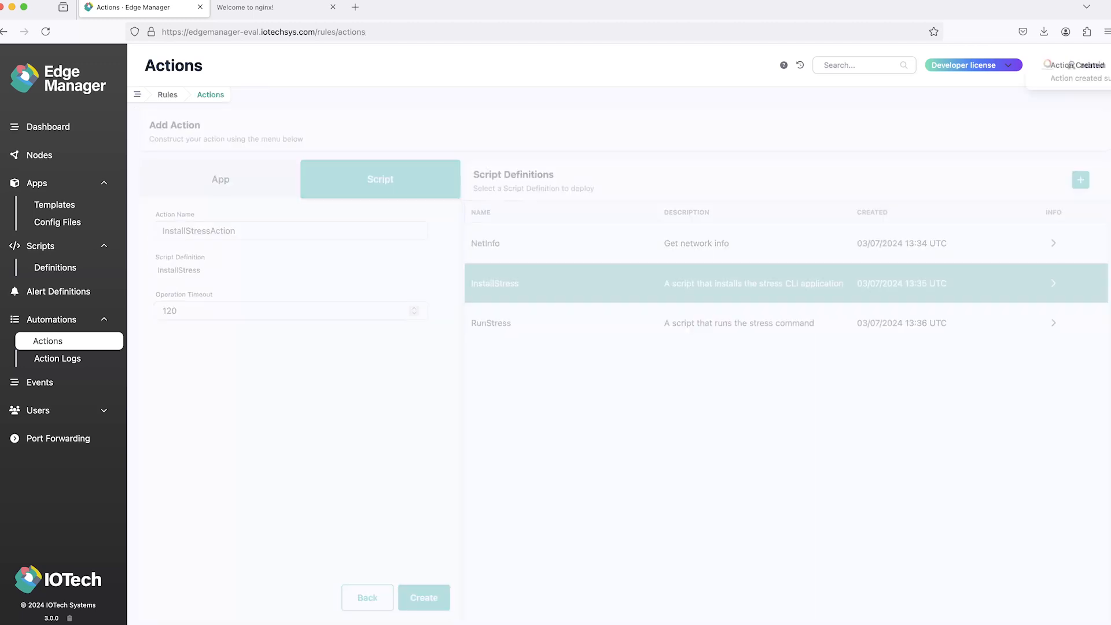
Step: Create a script action named RunStressAction that uses the RunStress script definition
left_click(1099, 125)
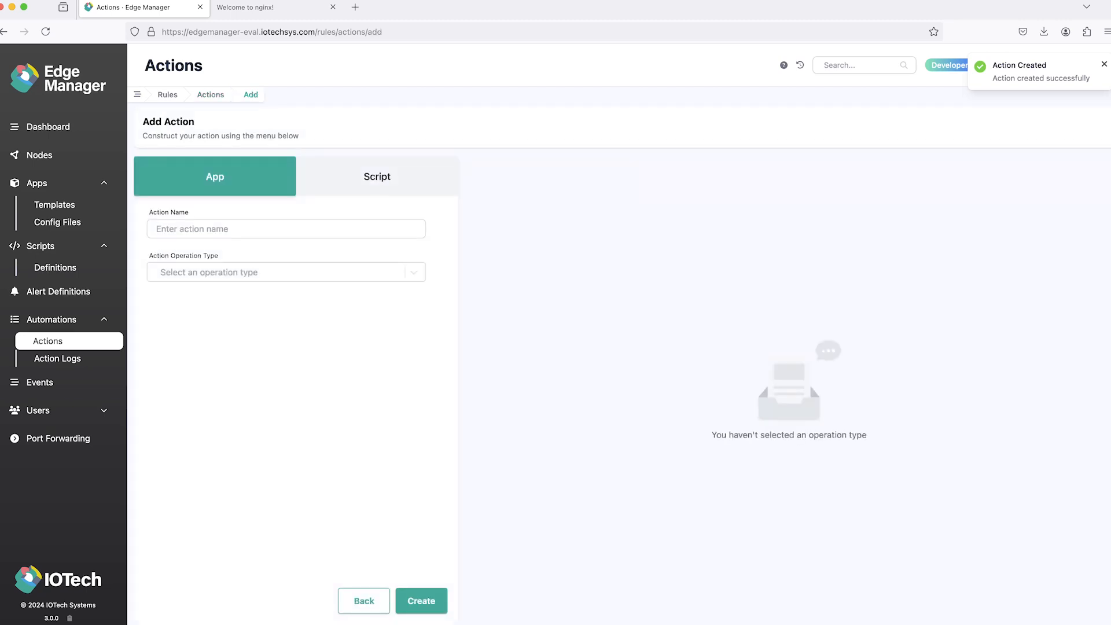
left_click(378, 177)
left_click(515, 322)
left_click(286, 229)
type("RunStress")
left_click(200, 229)
type("Action")
left_click(421, 601)
Step: Create an app action named DeploySimsAction with the Create operation, the DemoSimulators template and the SimConfig app config
left_click(1099, 125)
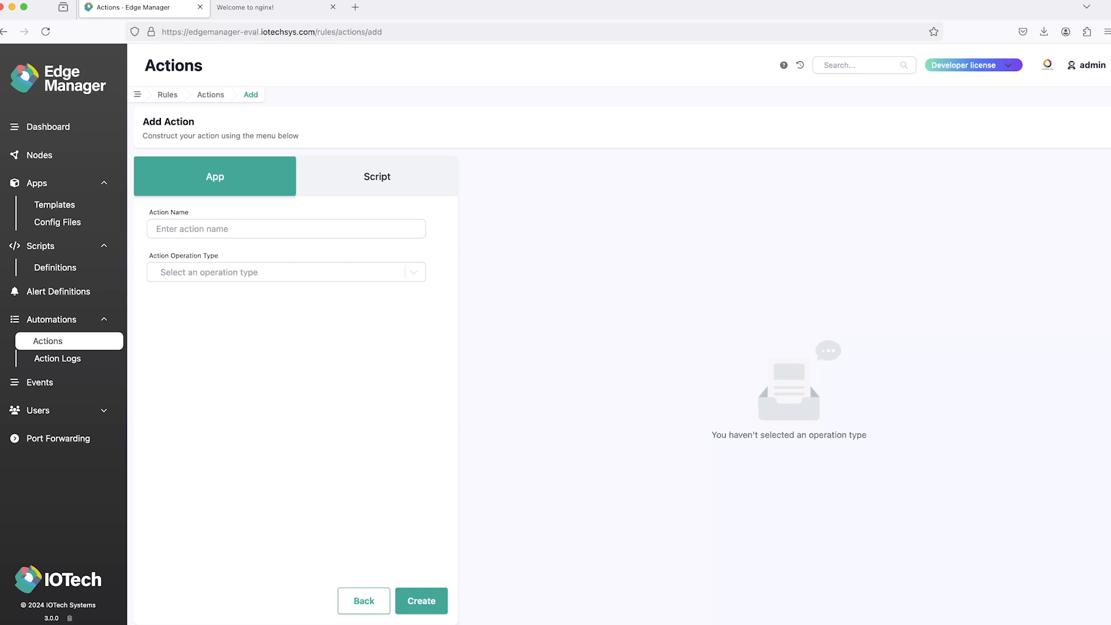
left_click(286, 272)
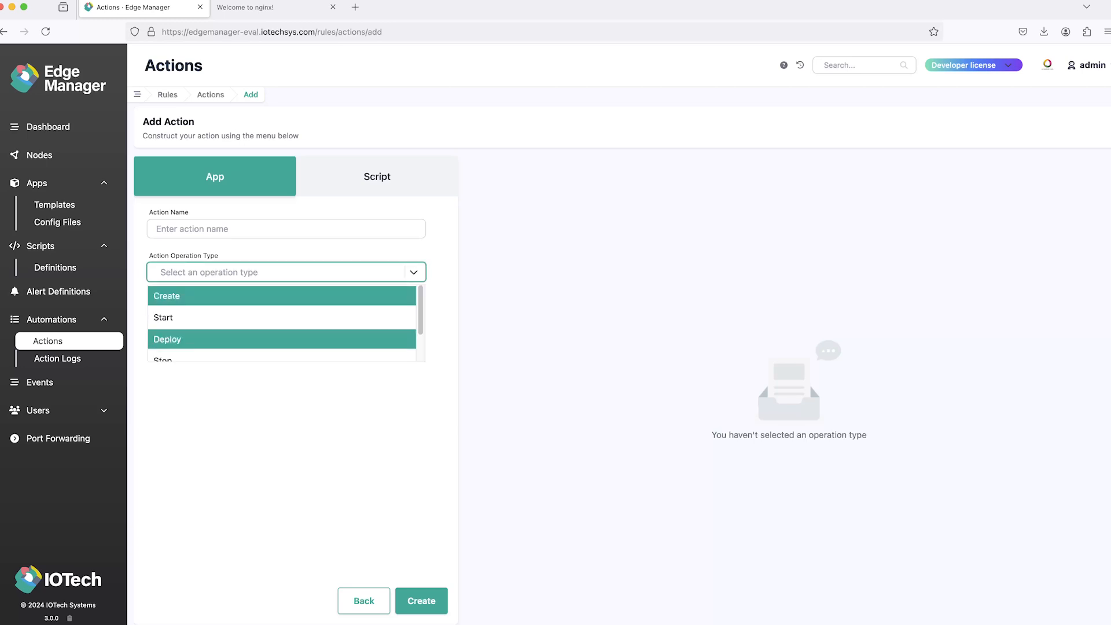
key("Return")
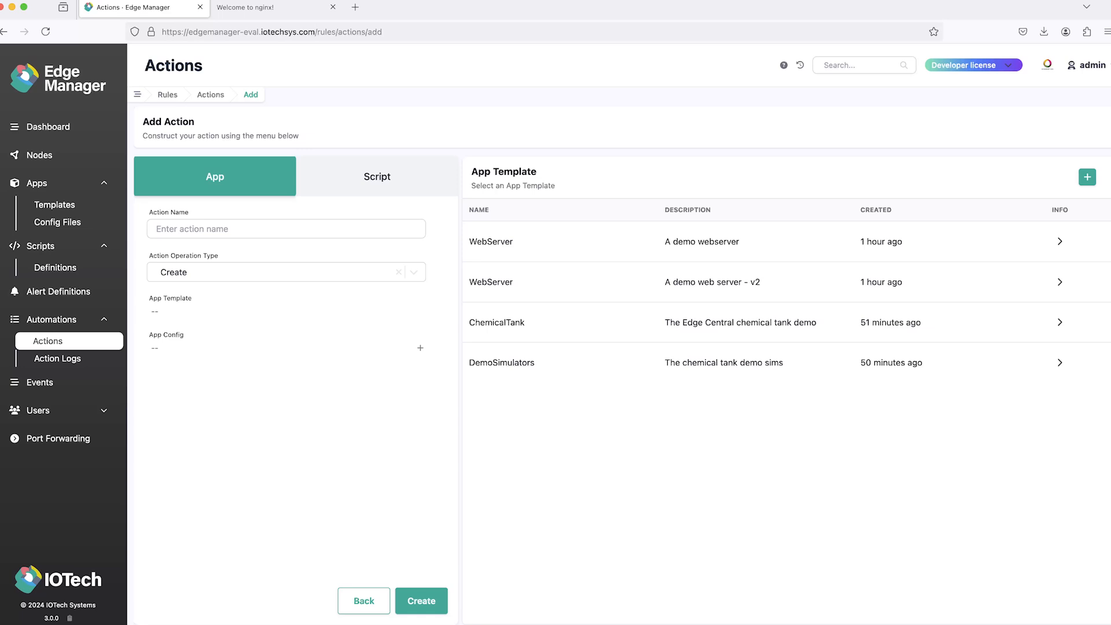
left_click(502, 363)
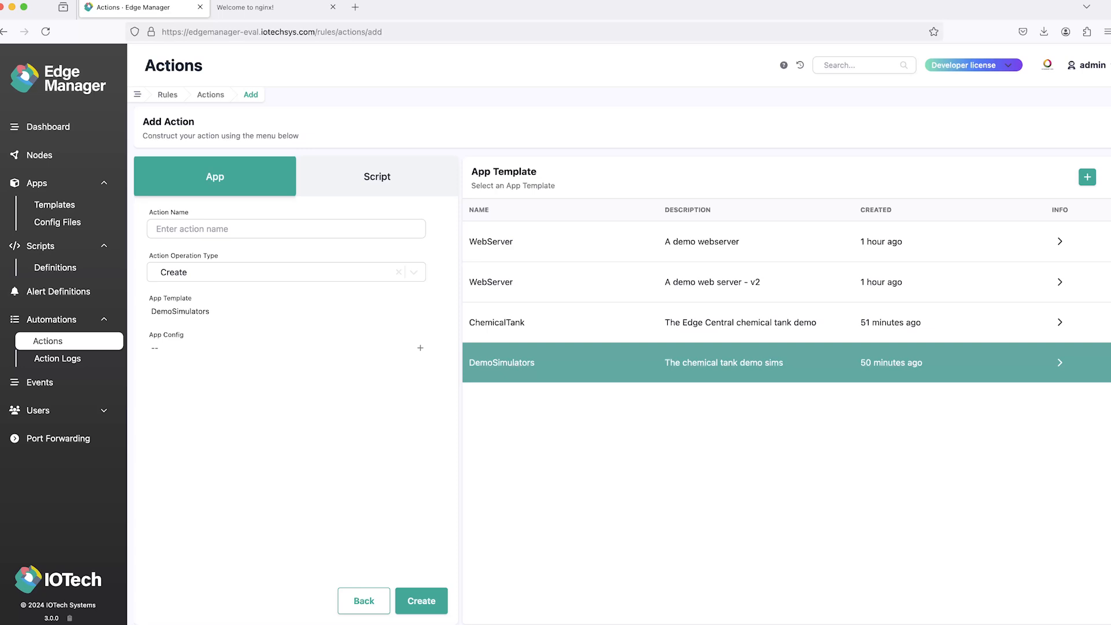
left_click(420, 347)
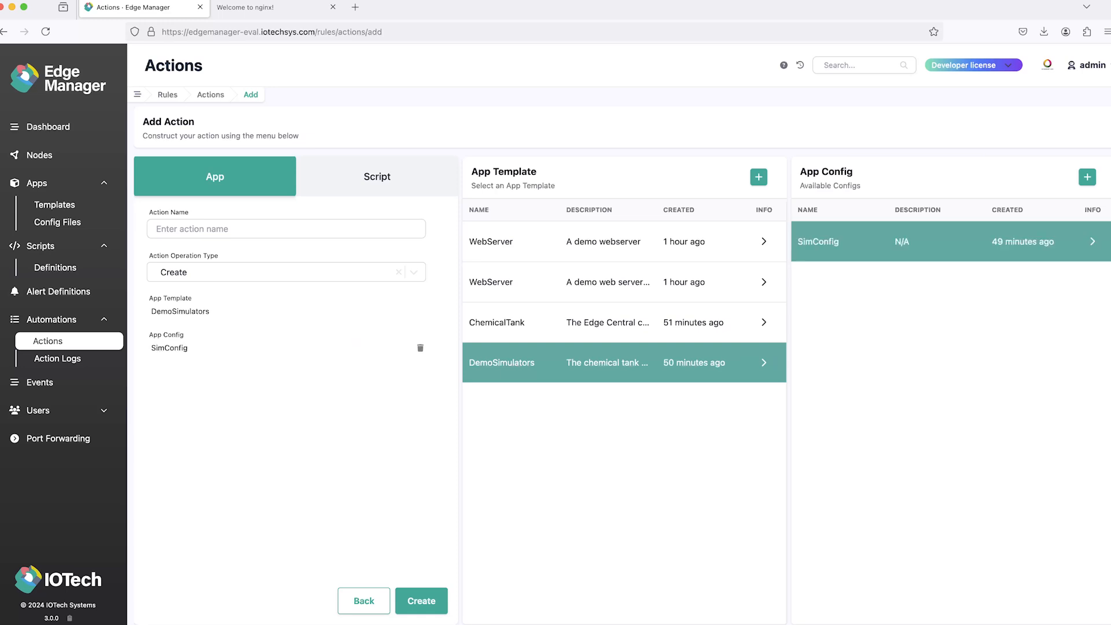
left_click(286, 229)
type("DeploySimsAction")
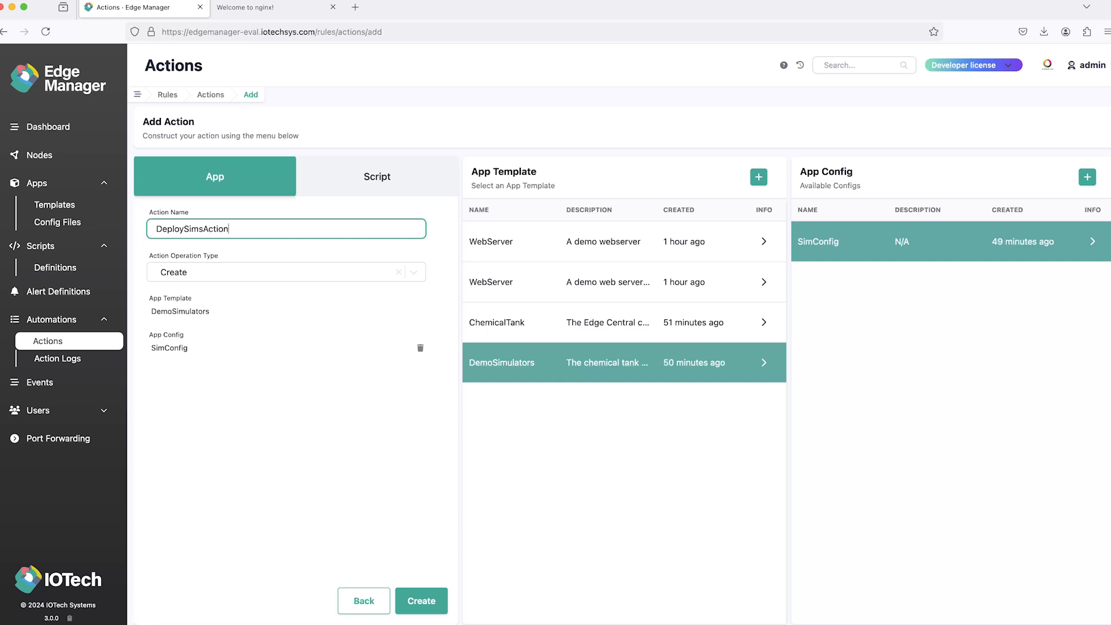
left_click(421, 601)
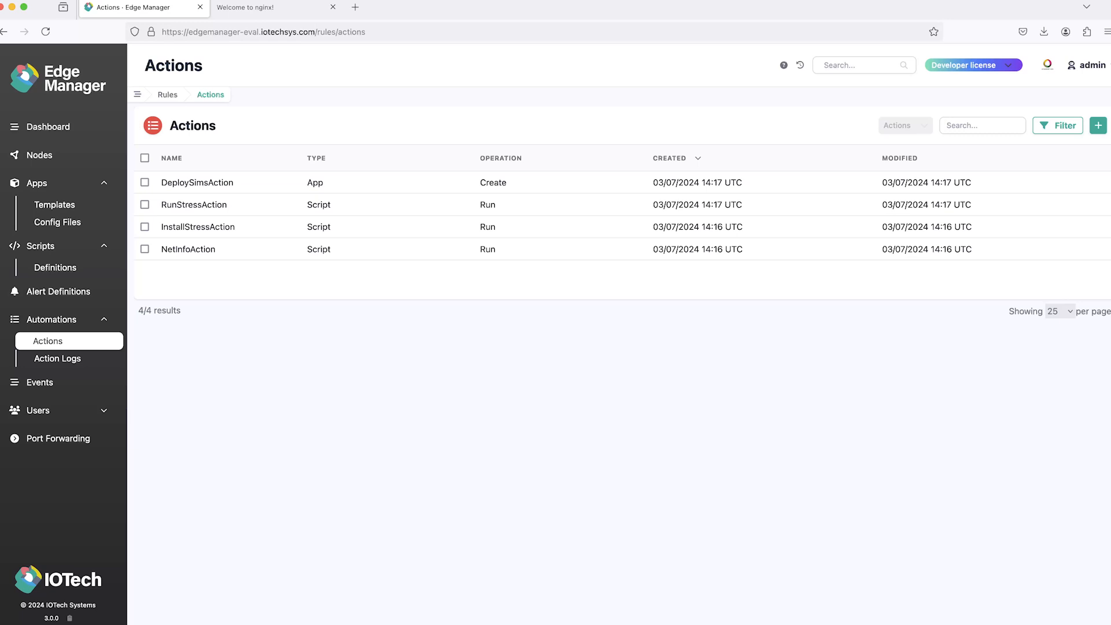
Step: Start a new time-based automation rule named NetInfoRule with NetInfoAction as its only selected action
left_click(52, 320)
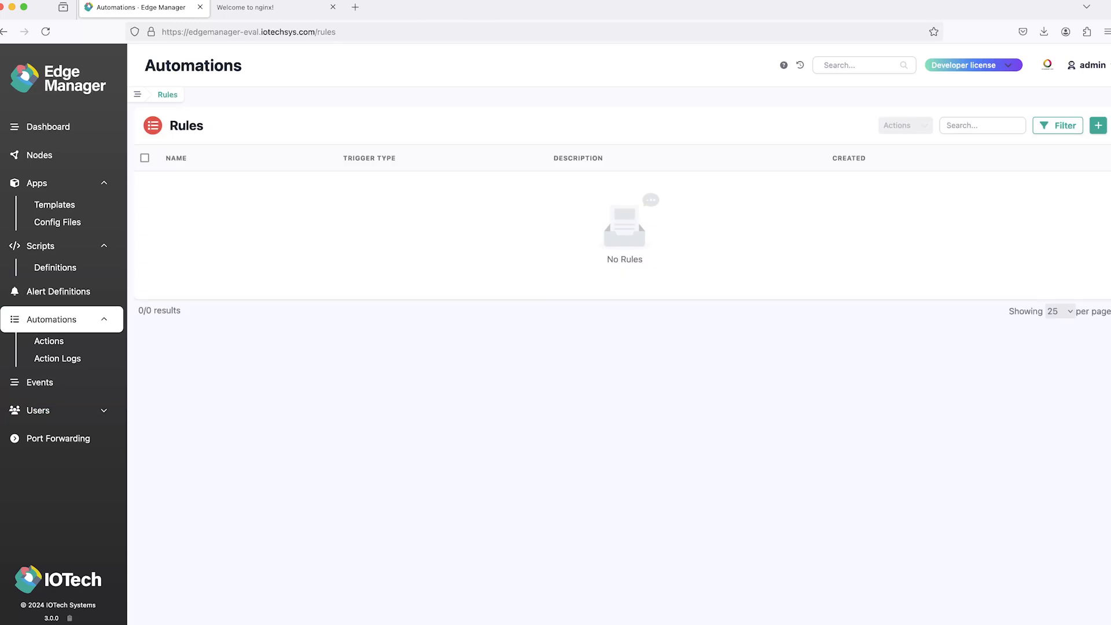
left_click(1098, 125)
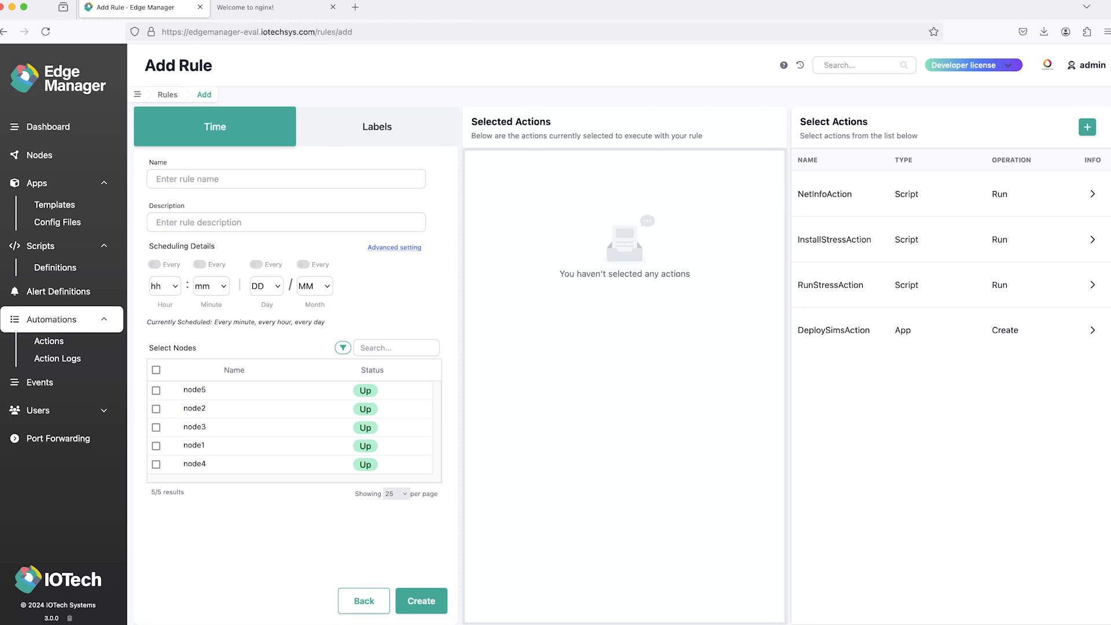
left_click(825, 194)
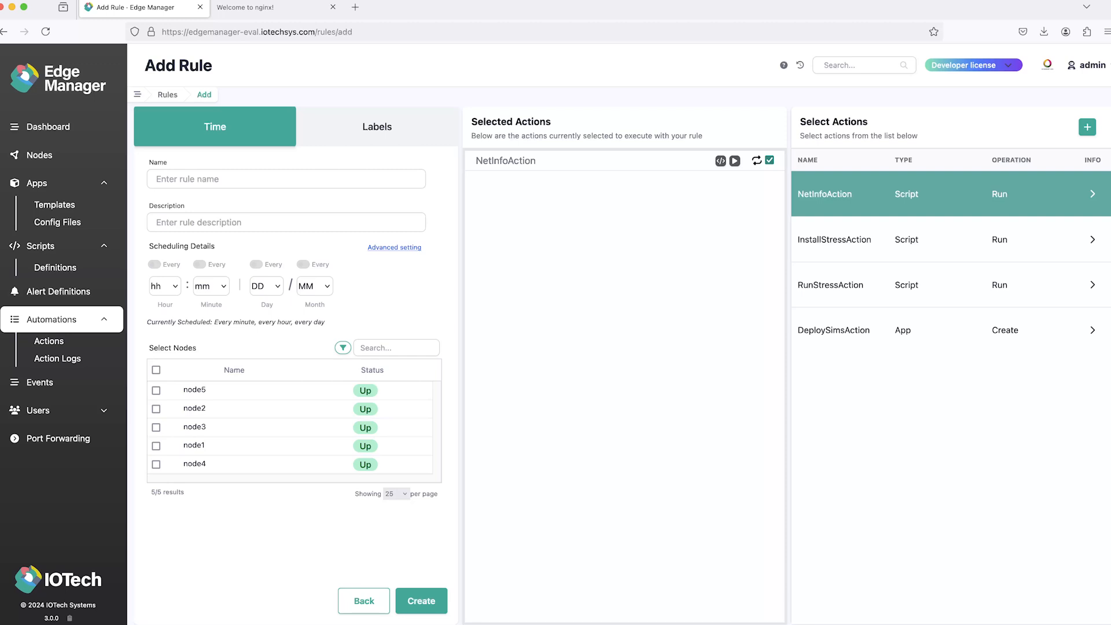
left_click(833, 241)
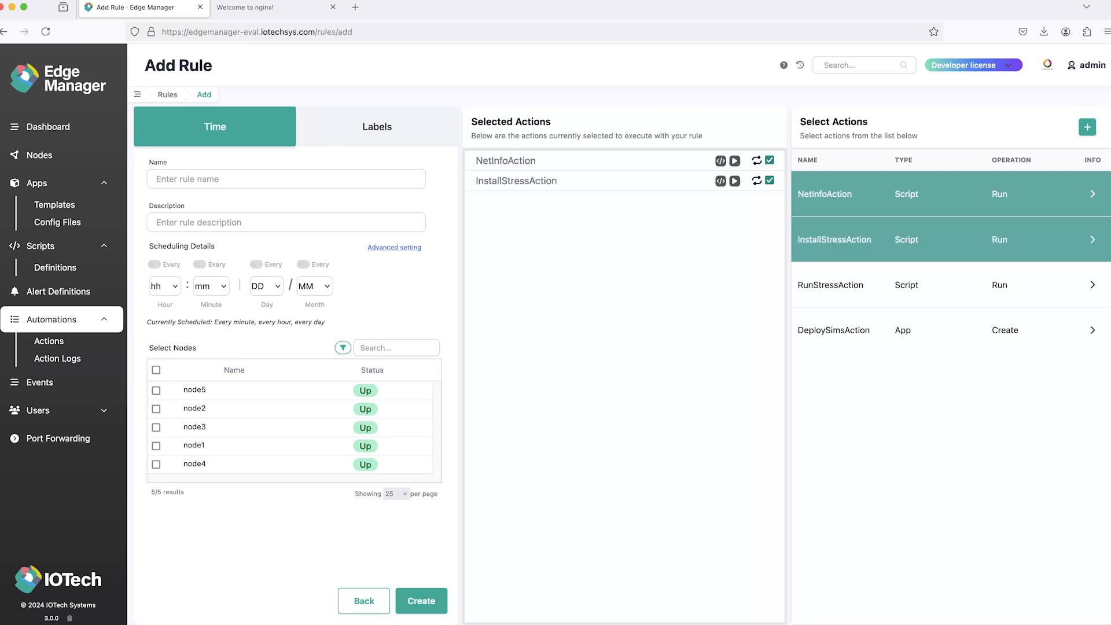
left_click(833, 242)
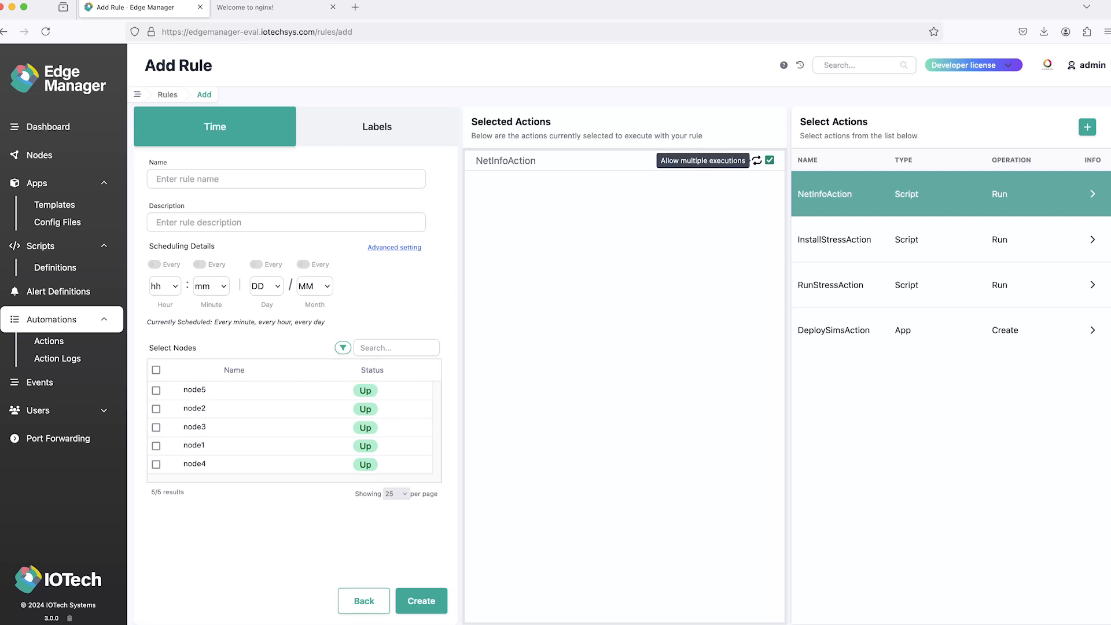
left_click(286, 180)
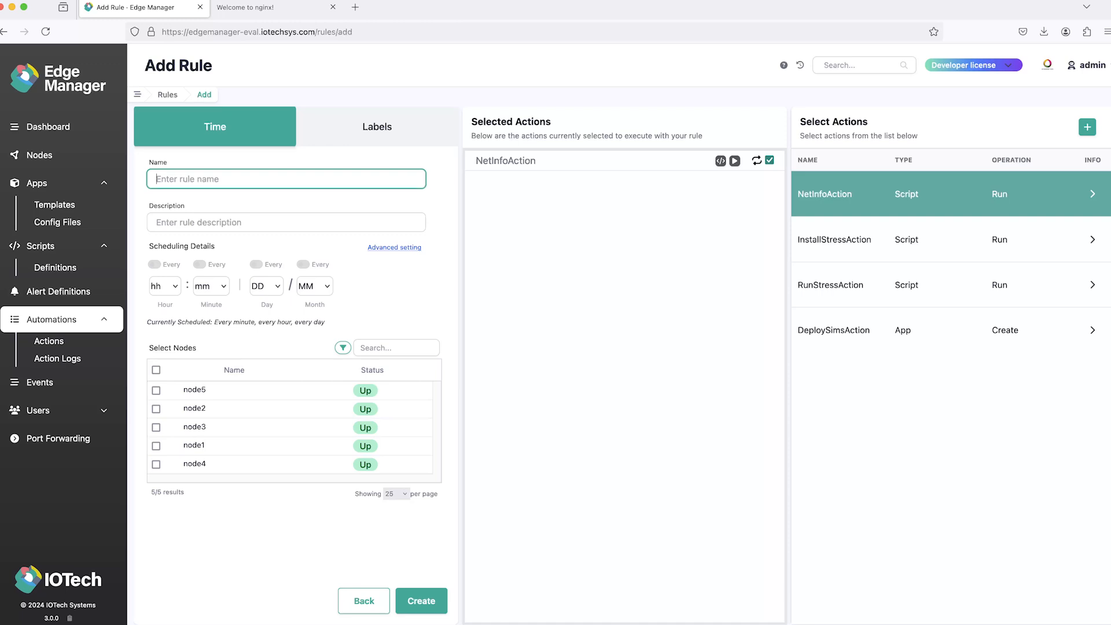
type("NetInfoRule")
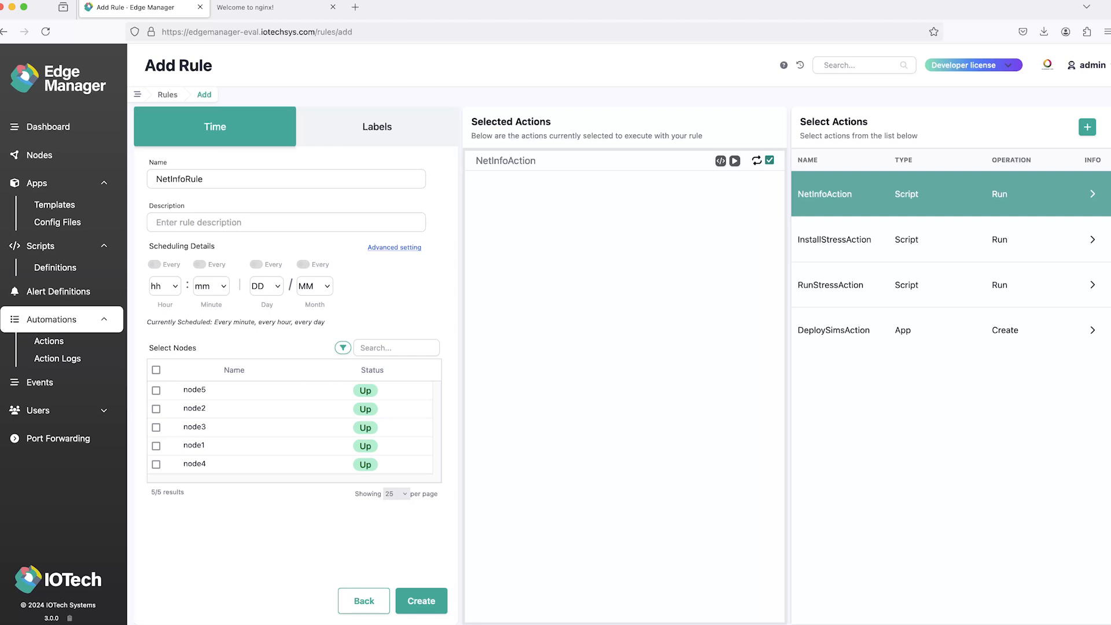
Step: Schedule the rule to run every 01 minutes using the basic scheduling settings
left_click(395, 248)
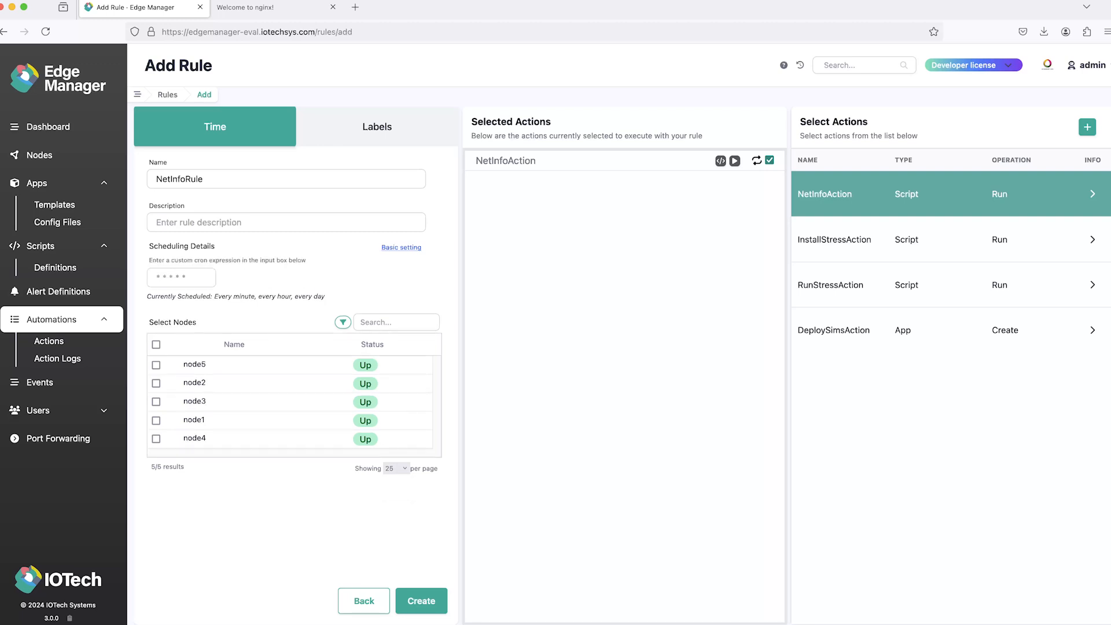
left_click(394, 248)
left_click(211, 286)
left_click(208, 312)
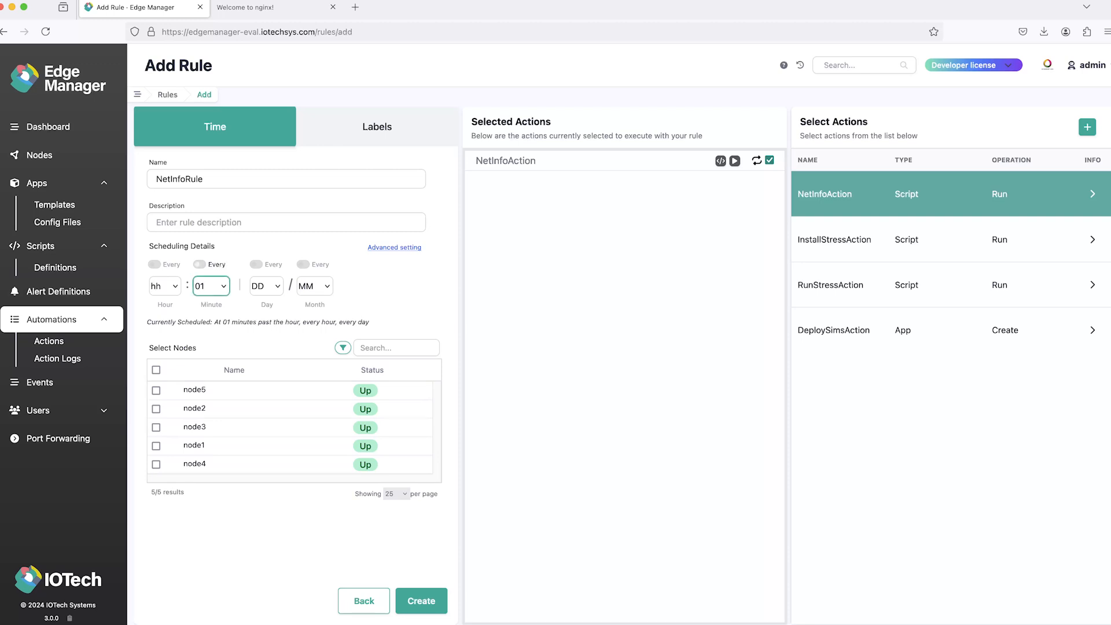
left_click(200, 265)
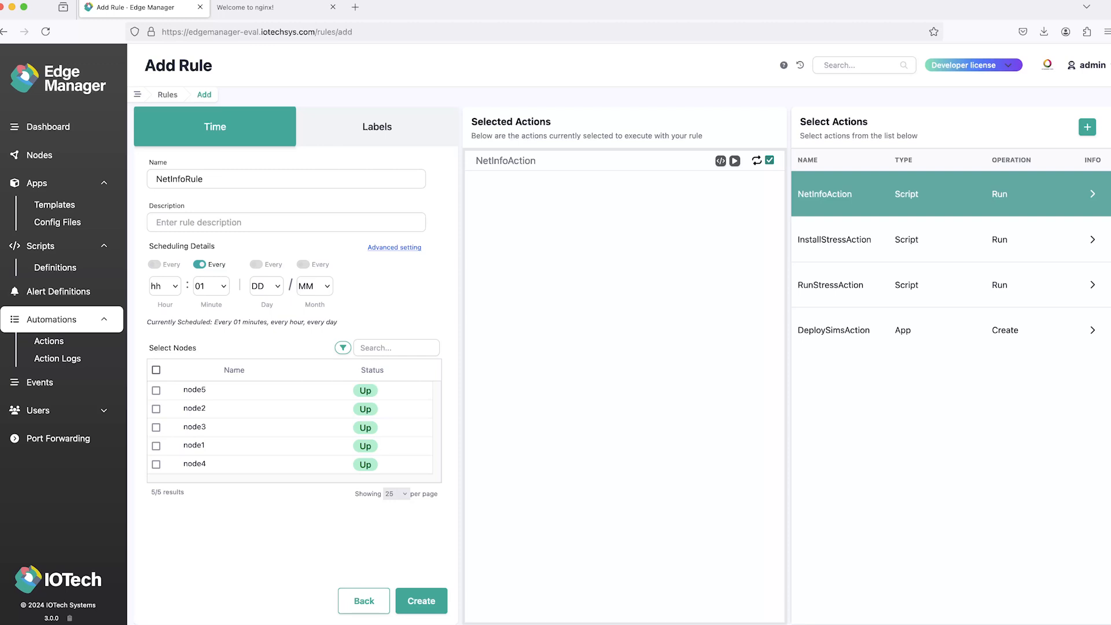
Step: Apply the rule to all listed nodes and create it
left_click(155, 370)
left_click(342, 347)
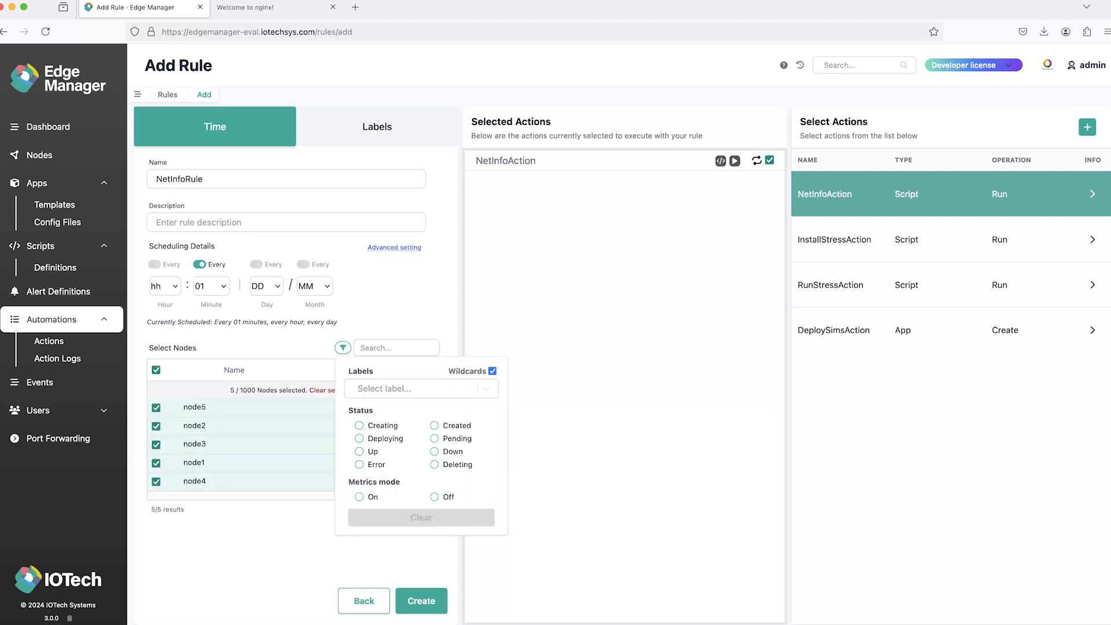
left_click(342, 348)
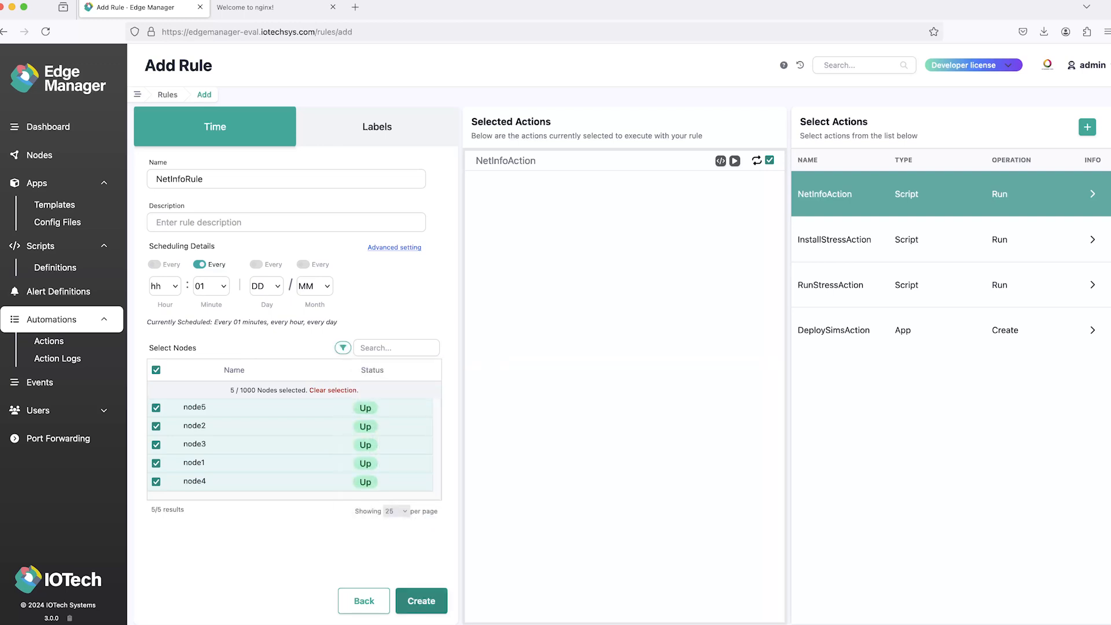
left_click(422, 601)
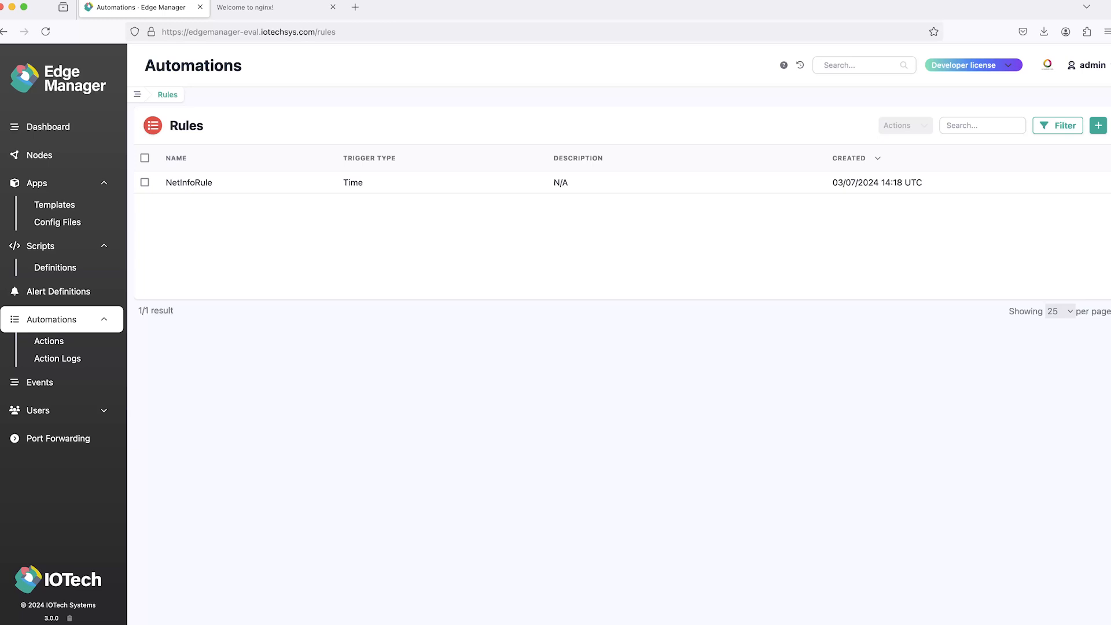
Step: Start a new label-triggered automation rule with InstallStressAction as its selected action and install as its trigger label
left_click(1098, 125)
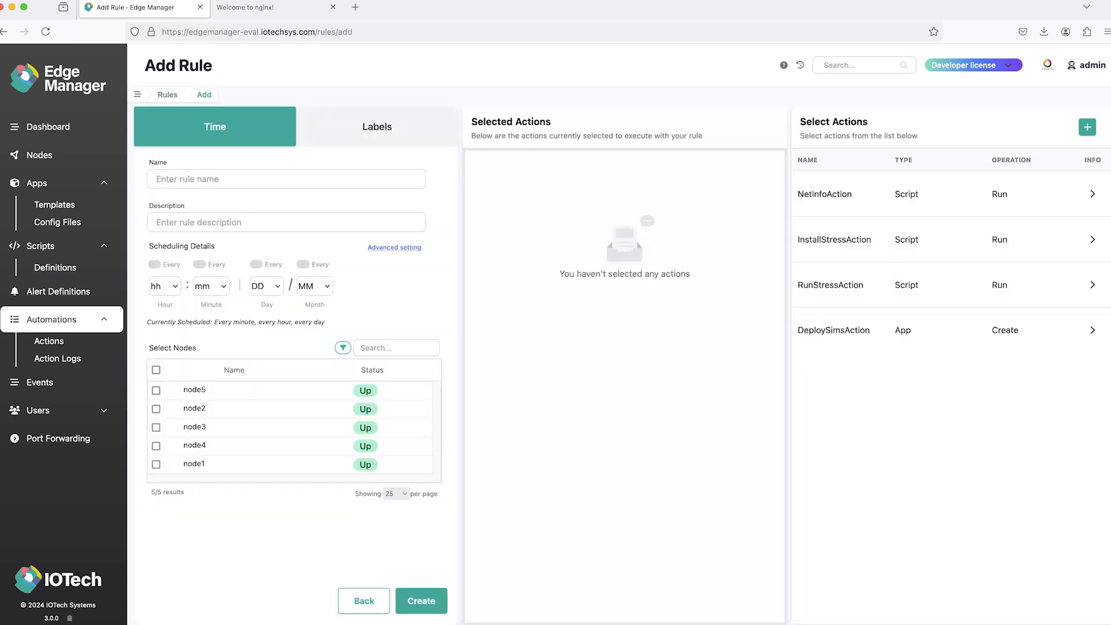
left_click(377, 127)
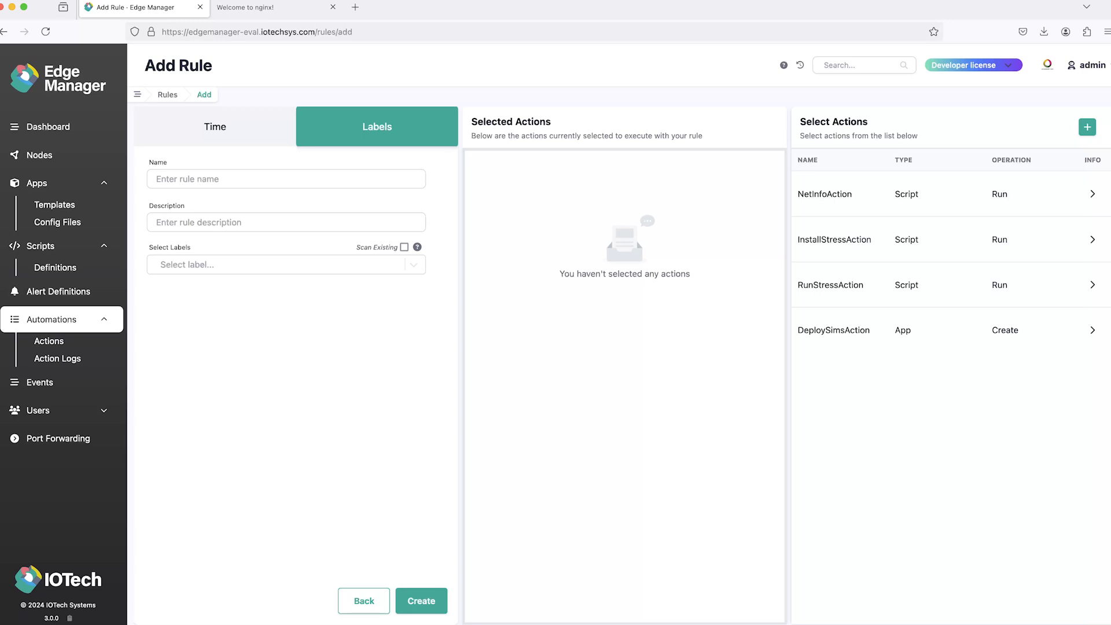
left_click(835, 240)
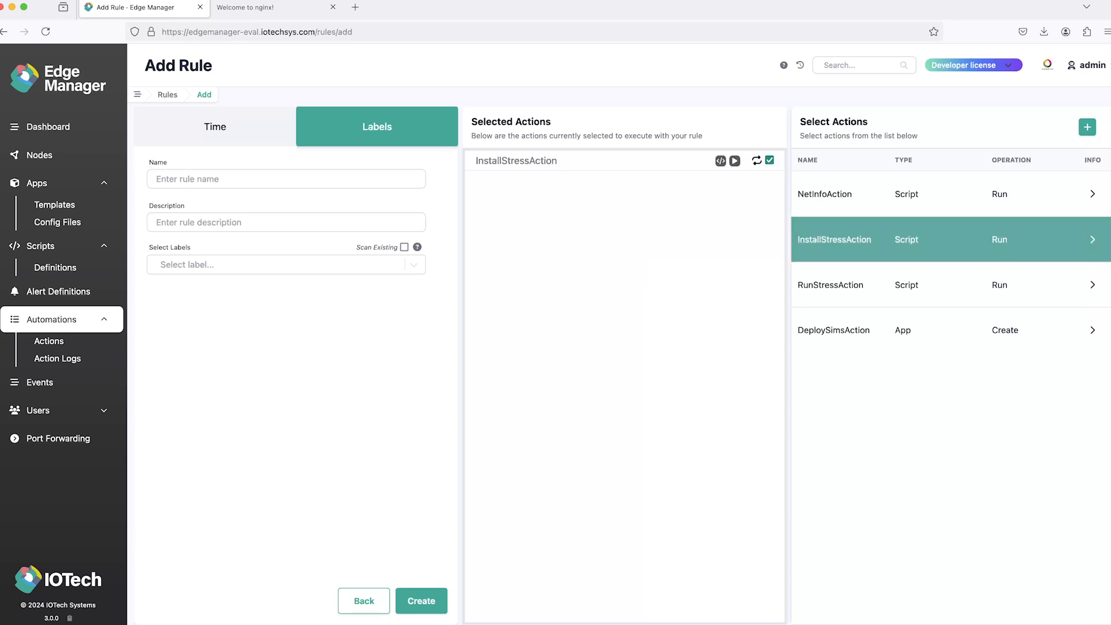
left_click(280, 265)
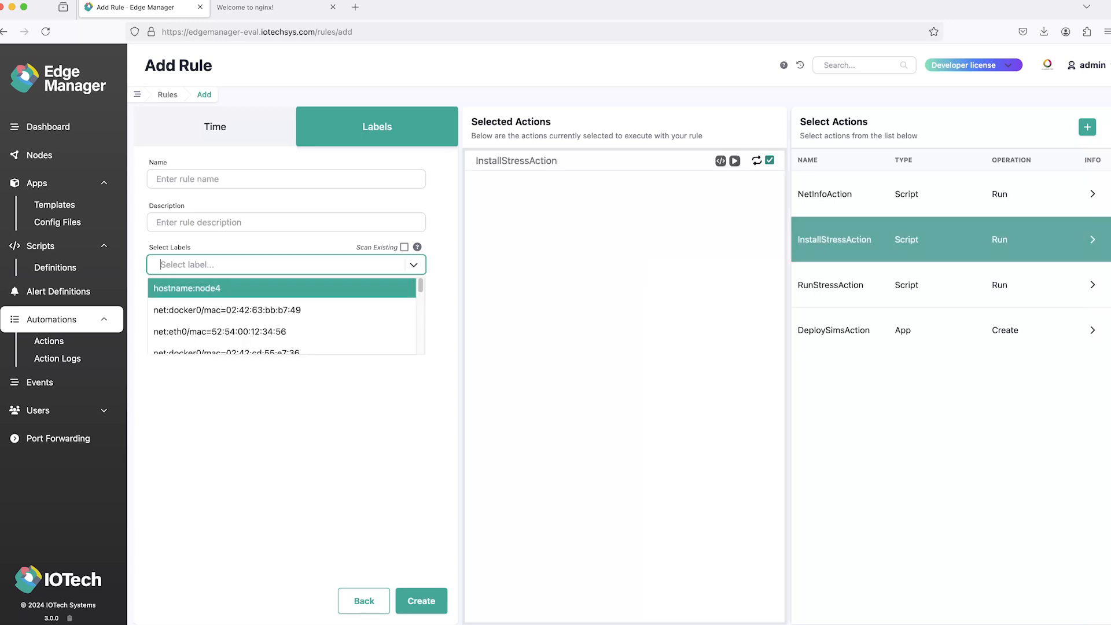
type("install")
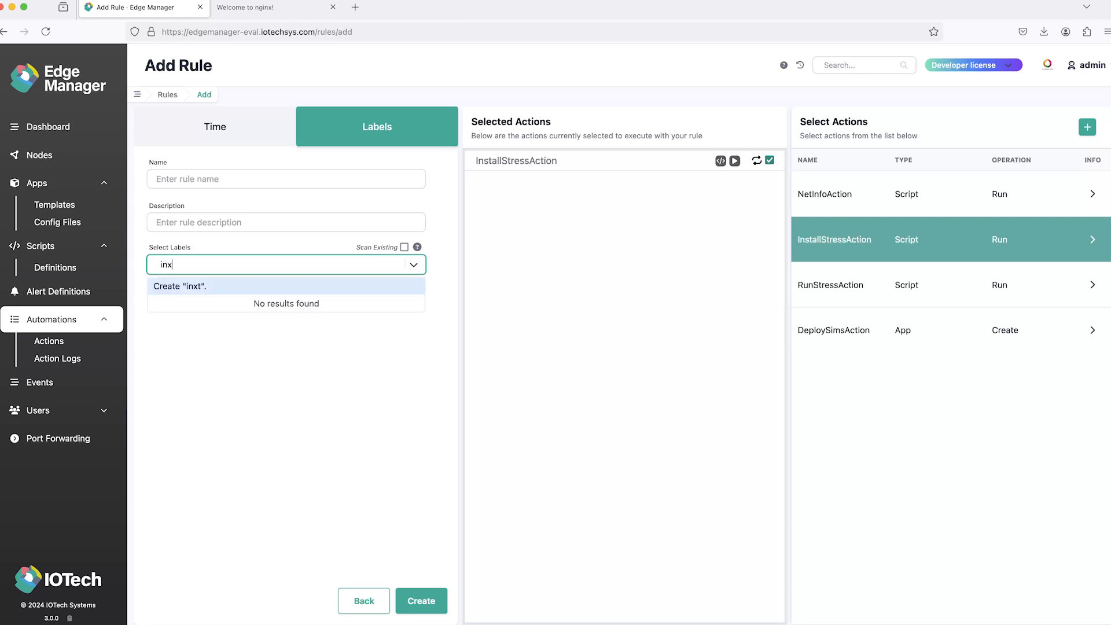
key("Return")
Step: Name the label-triggered rule InstallStress and create it
left_click(280, 178)
type("In")
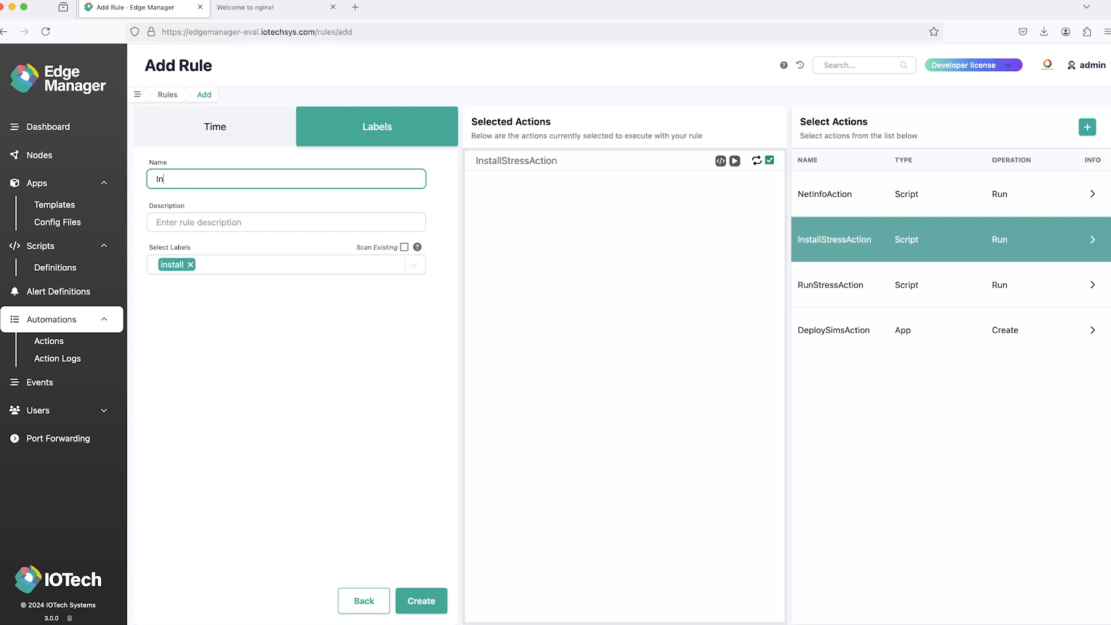
type("stallStress")
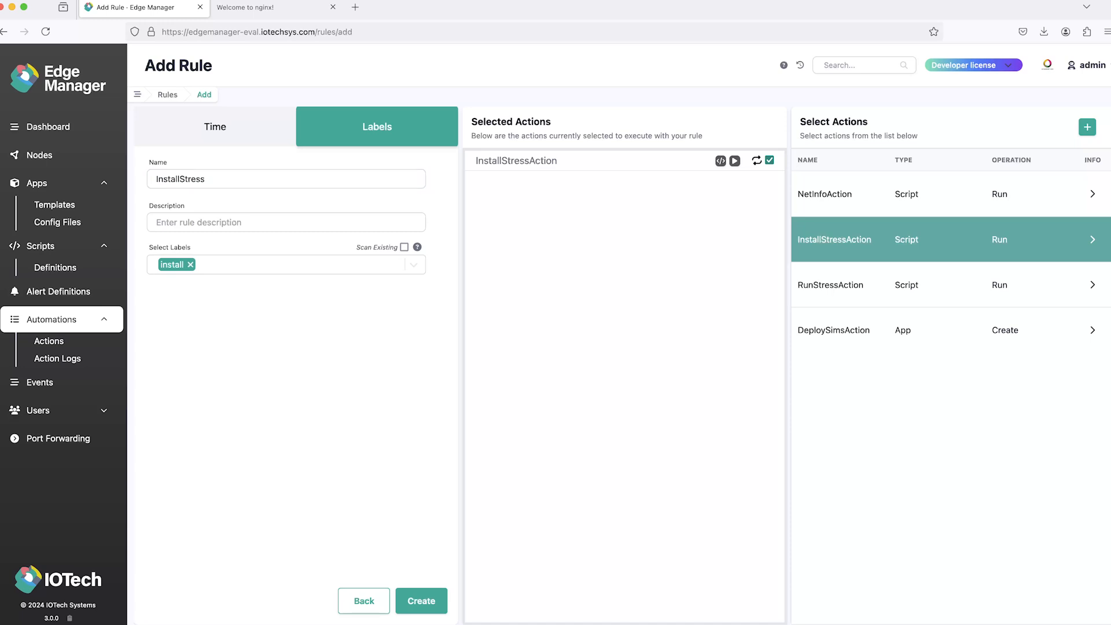
left_click(422, 601)
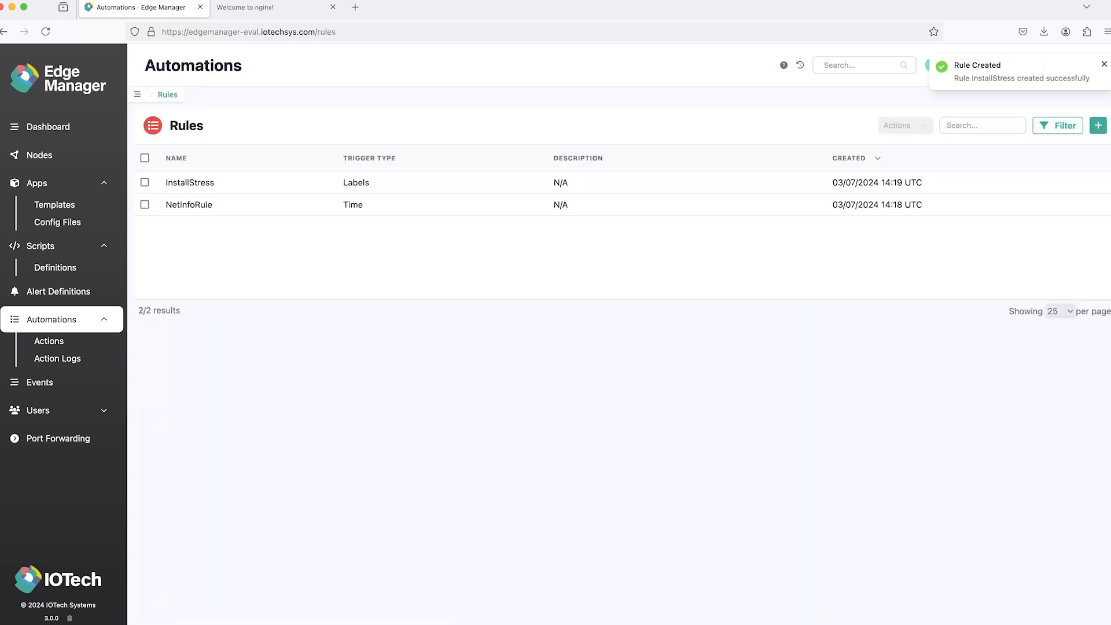
Step: Add the install label to the assigned labels of node1 and apply the change
left_click(39, 155)
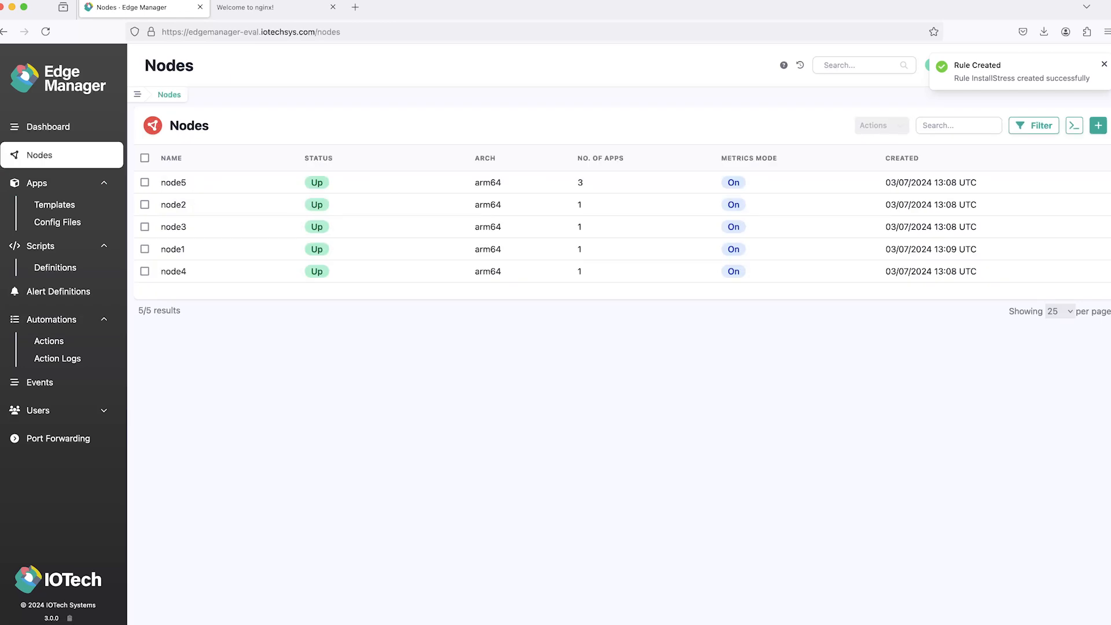
left_click(173, 250)
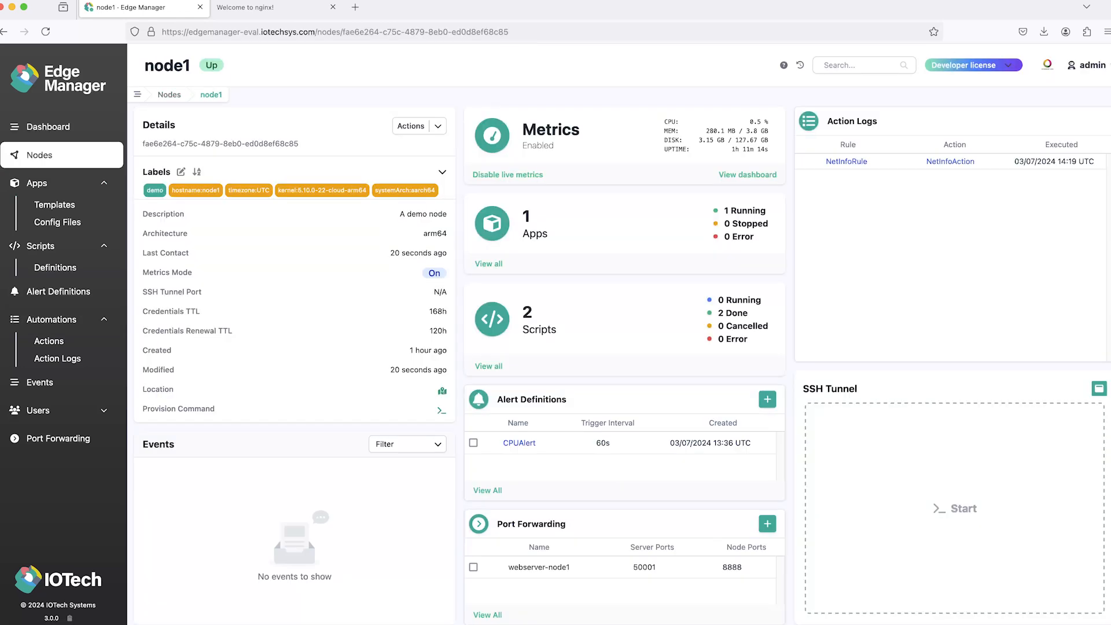
left_click(411, 125)
left_click(181, 172)
left_click(478, 334)
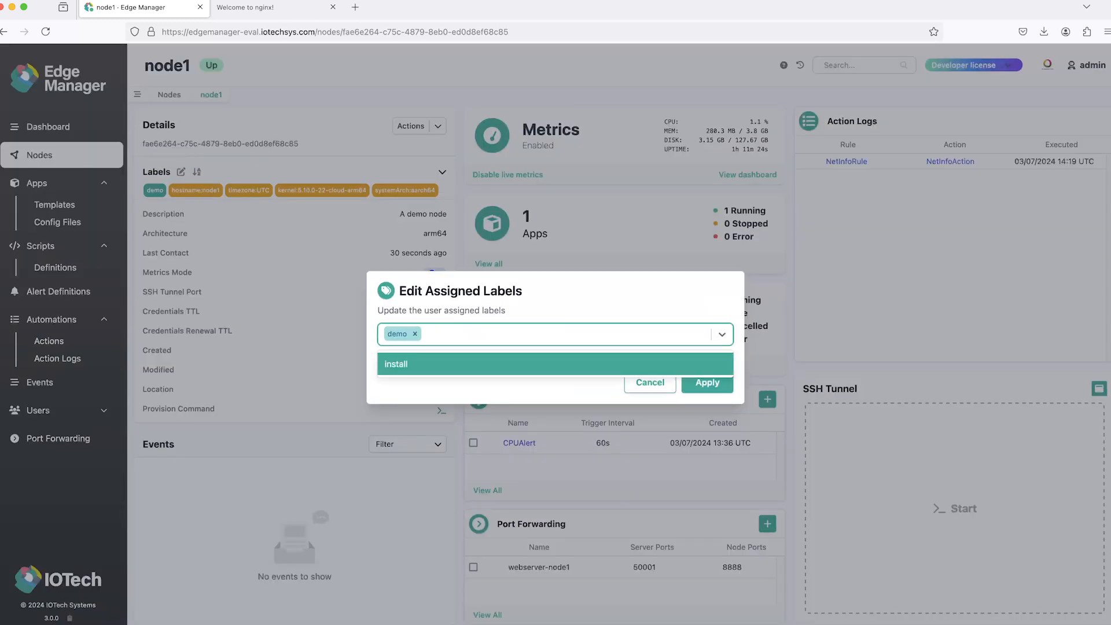
key("Return")
left_click(556, 392)
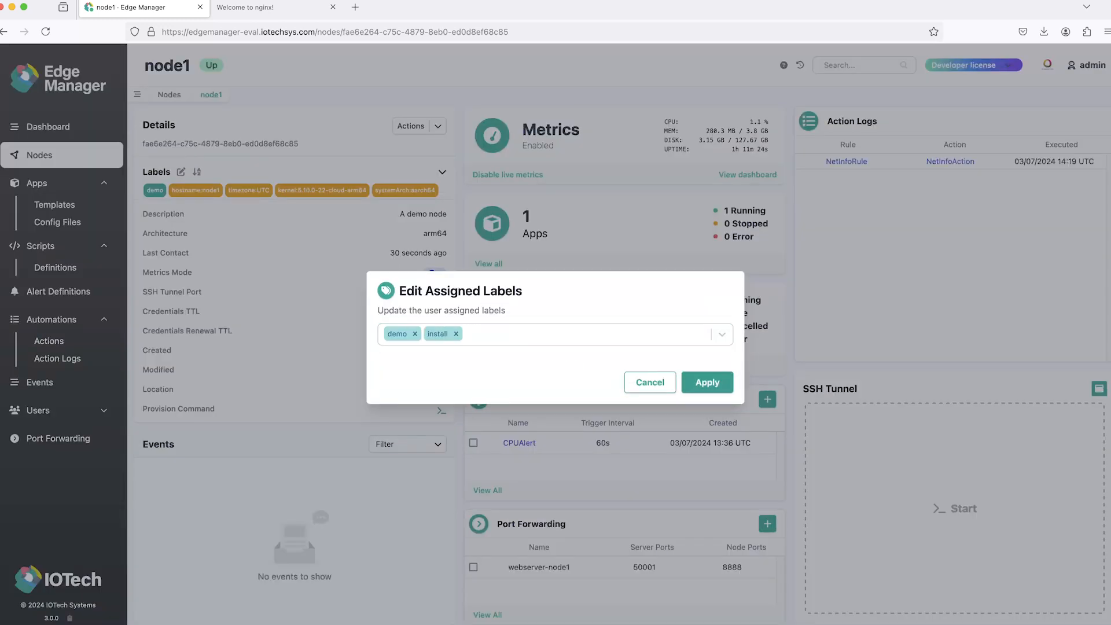
left_click(707, 382)
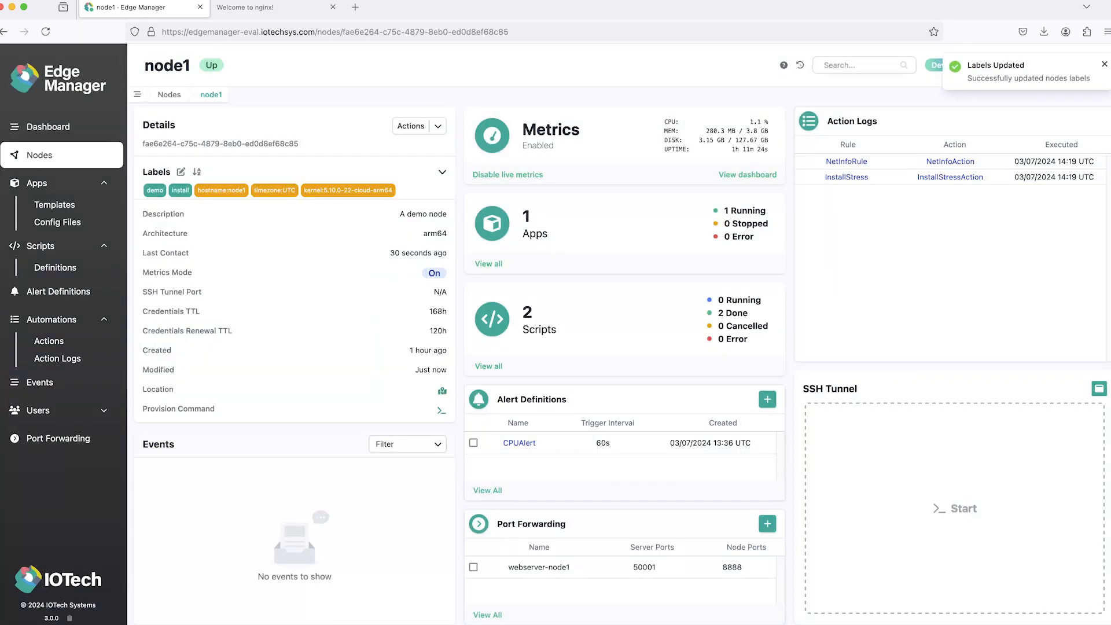
Step: Open the InstallStress script run on node1 to examine its output and errors
left_click(40, 246)
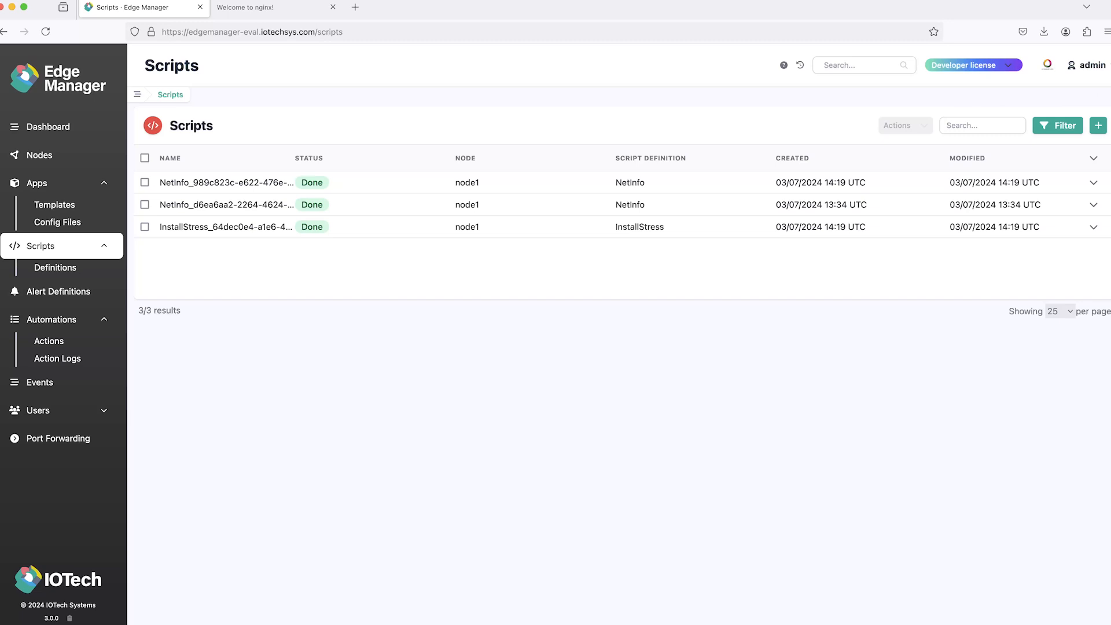
left_click(225, 227)
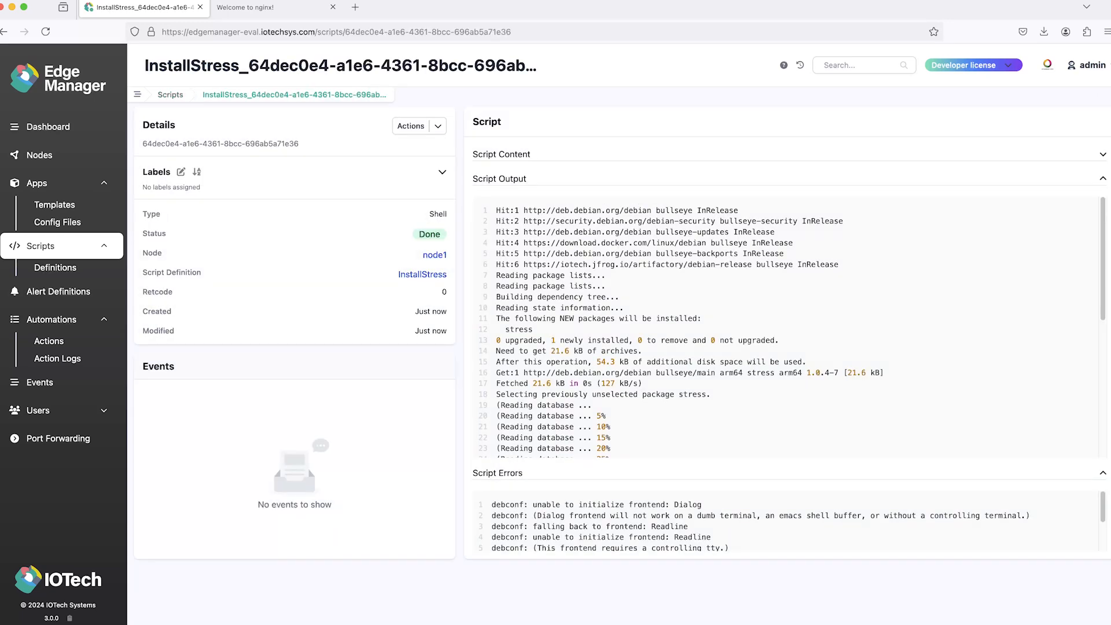
Step: Add the install label to all listed nodes at once and apply it
left_click(39, 155)
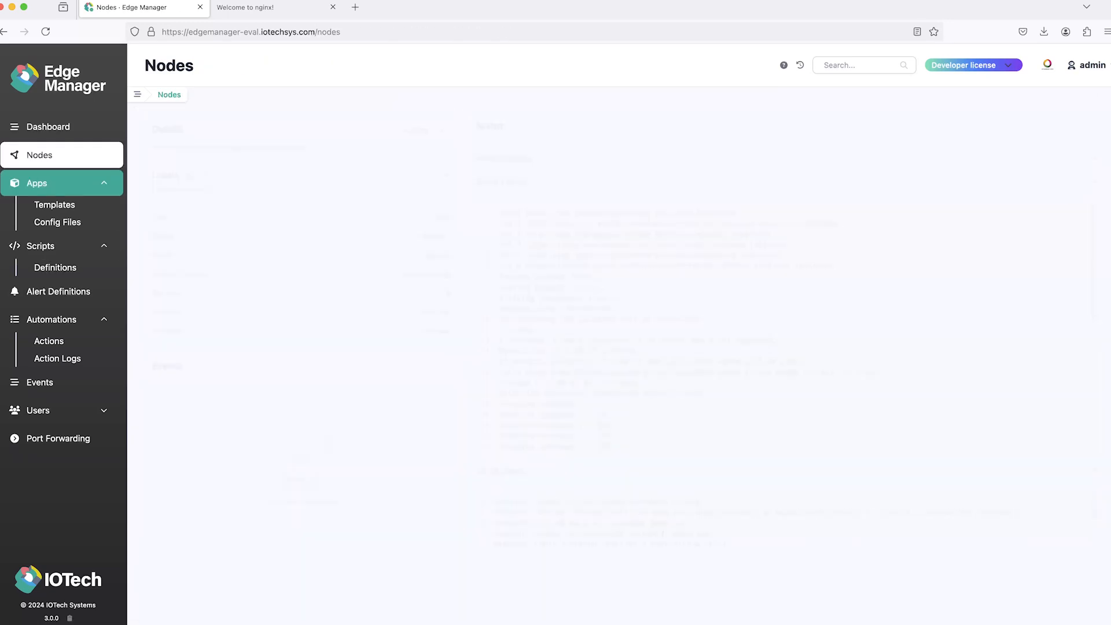
left_click(145, 157)
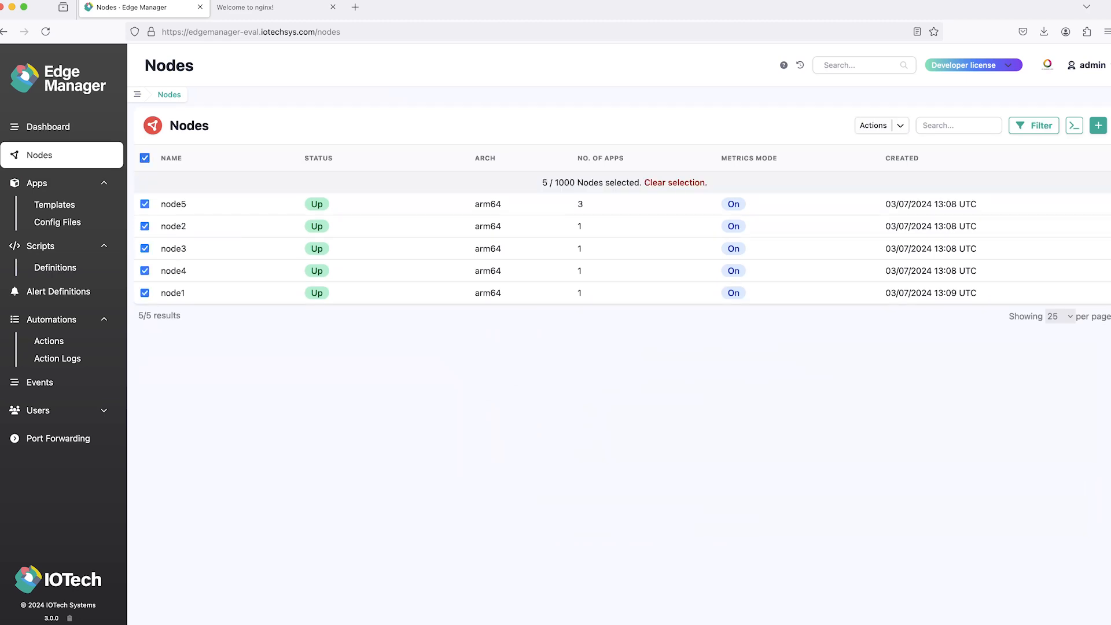
right_click(191, 255)
mouse_move(272, 288)
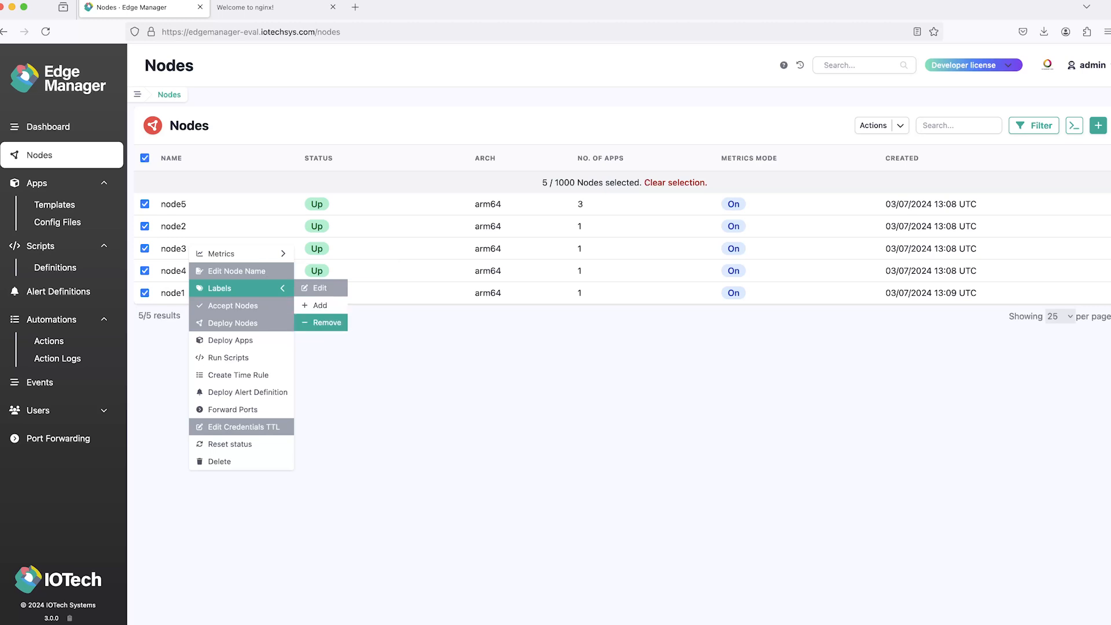
left_click(320, 305)
left_click(544, 334)
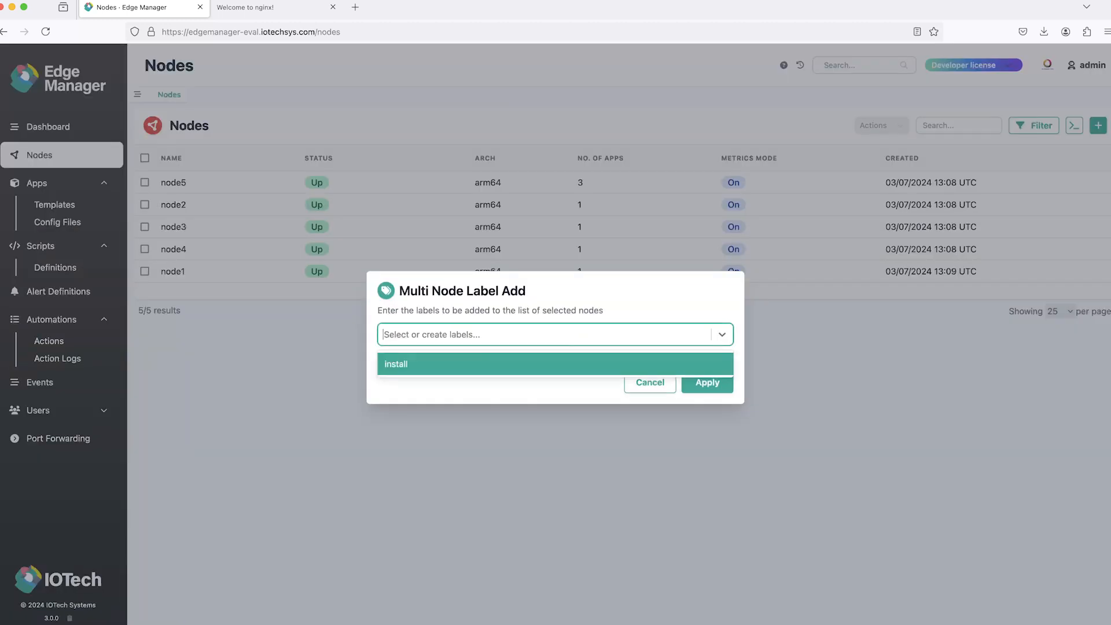
left_click(405, 363)
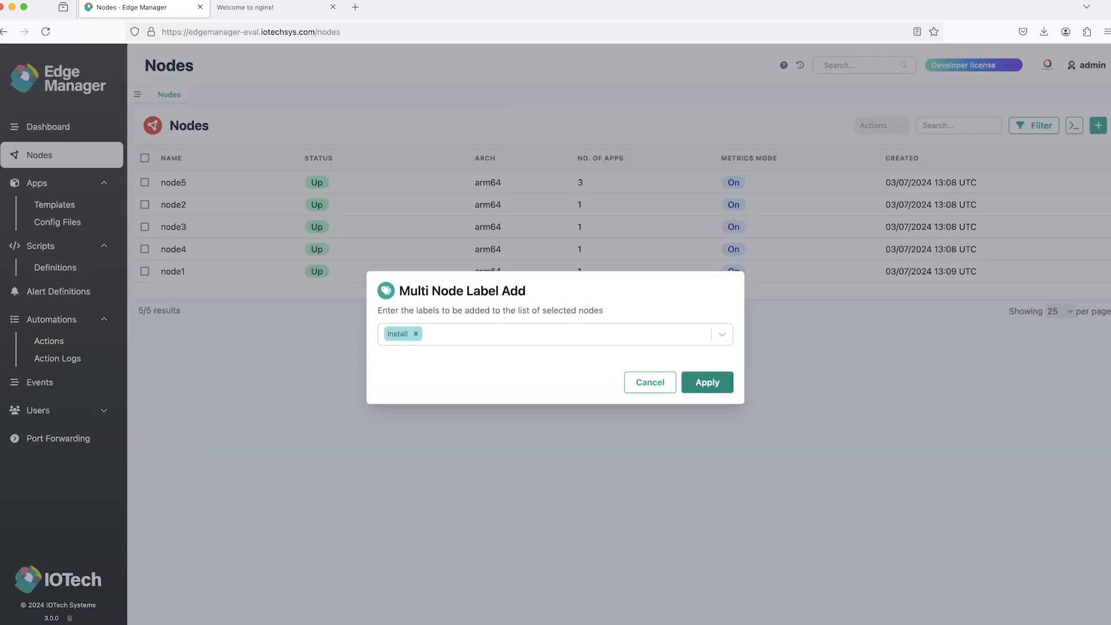
left_click(708, 382)
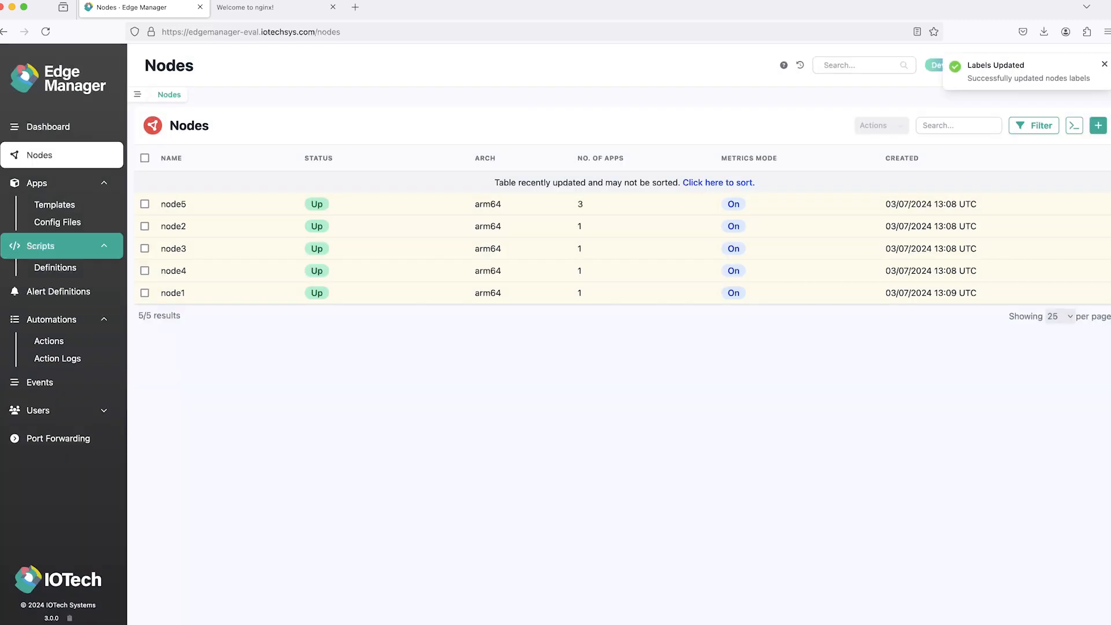
Step: Clear the active filter on the scripts list to review the script runs on all nodes
left_click(41, 246)
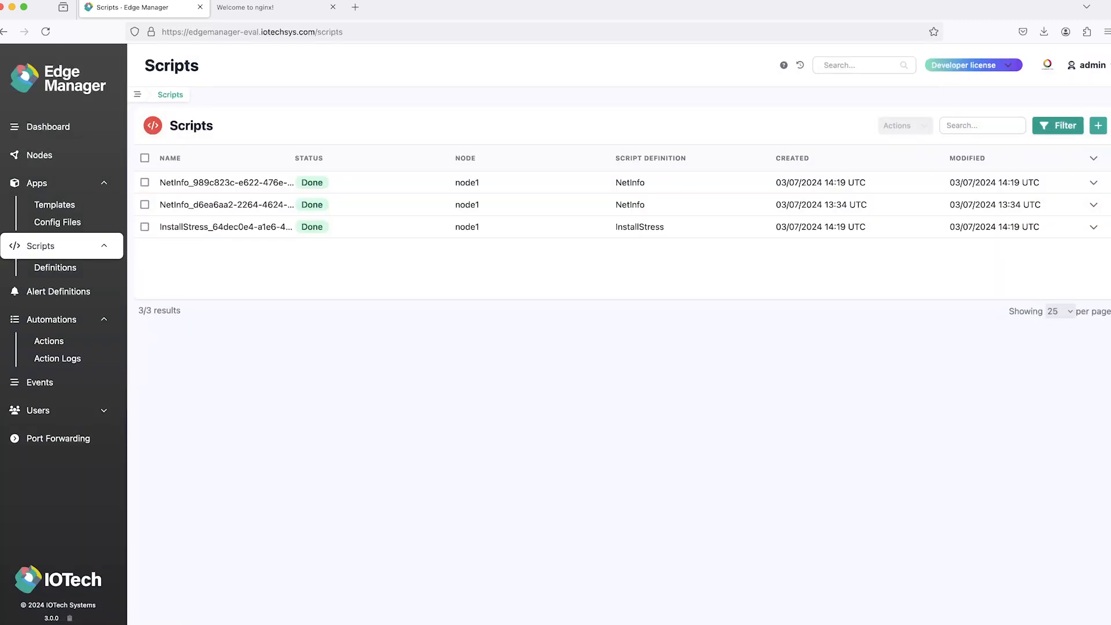
left_click(1058, 125)
left_click(993, 278)
left_click(1058, 125)
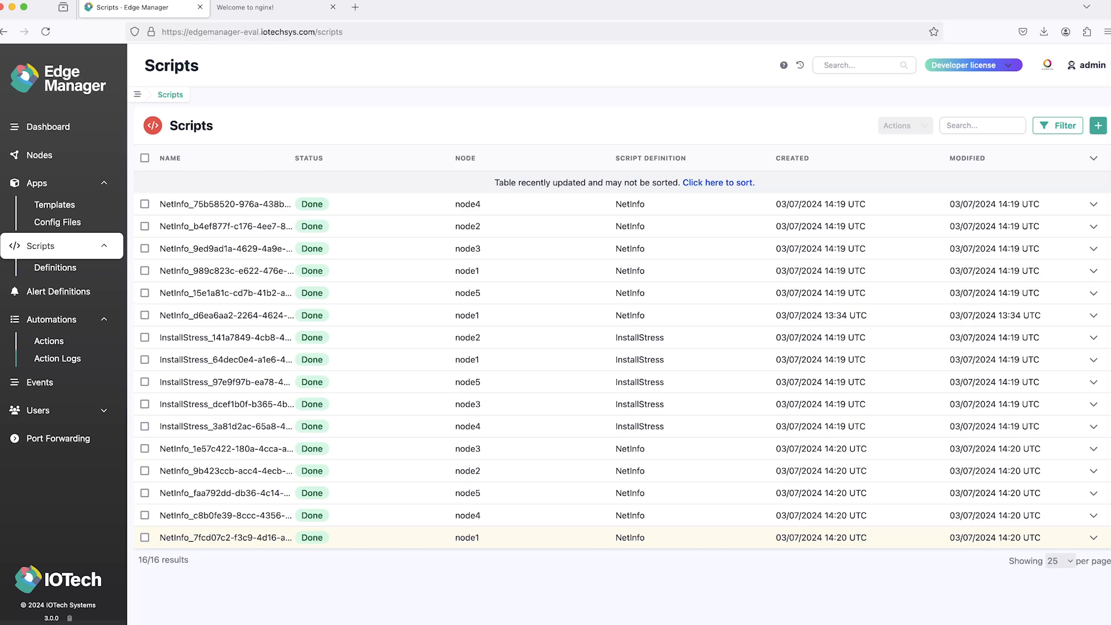
Step: Open the NetInfoRule automation rule to examine its trigger details and action logs
left_click(52, 320)
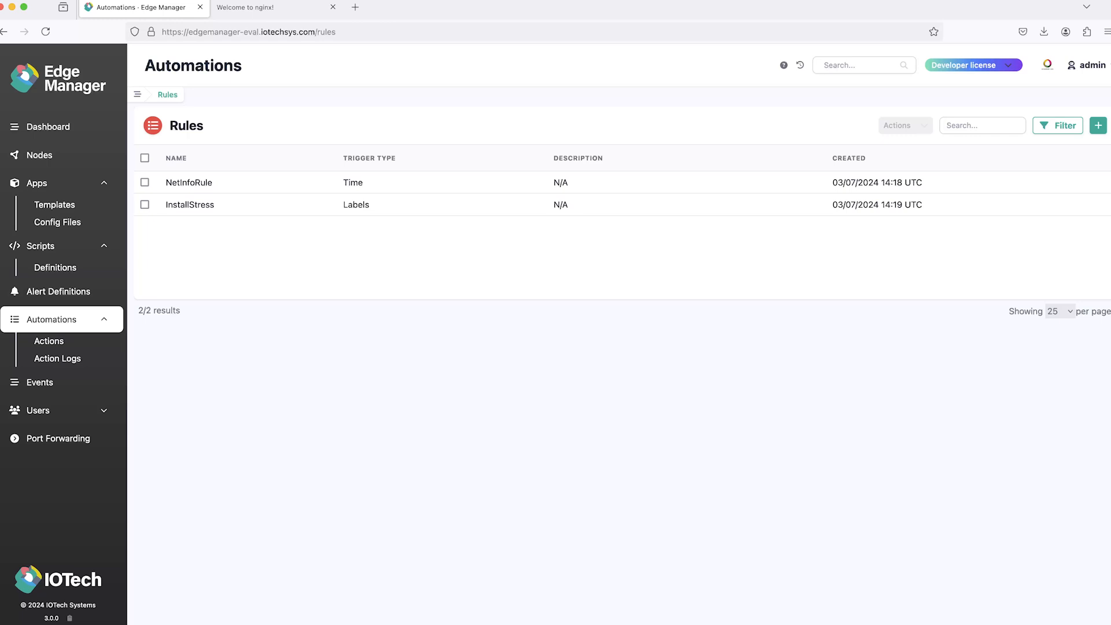
left_click(189, 183)
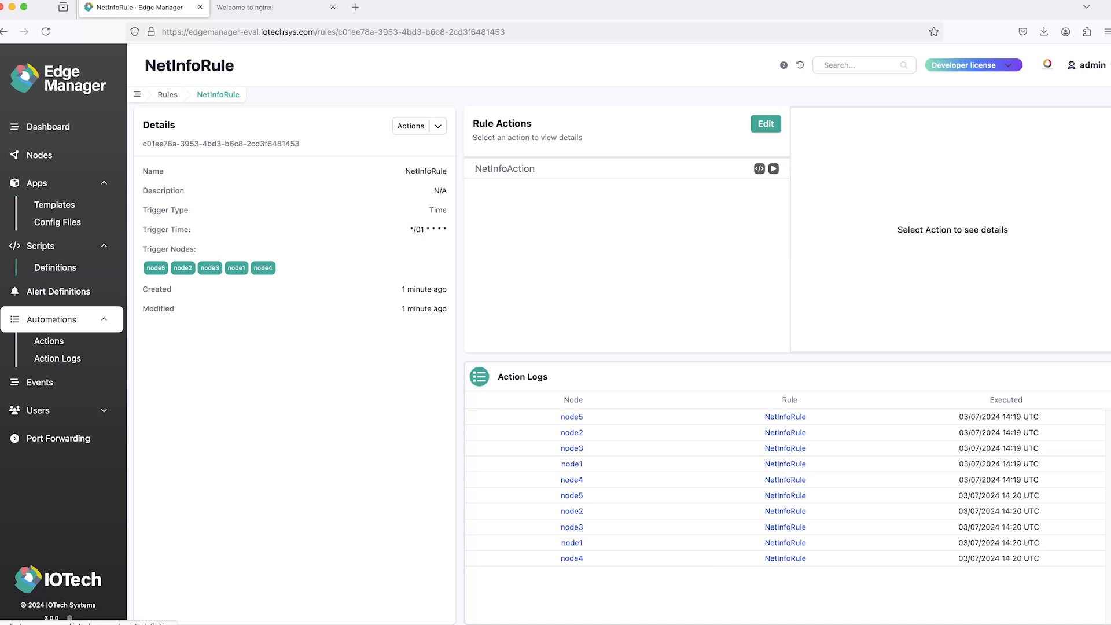
Step: Export all script definitions: NetInfo, InstallStress and RunStress
left_click(55, 268)
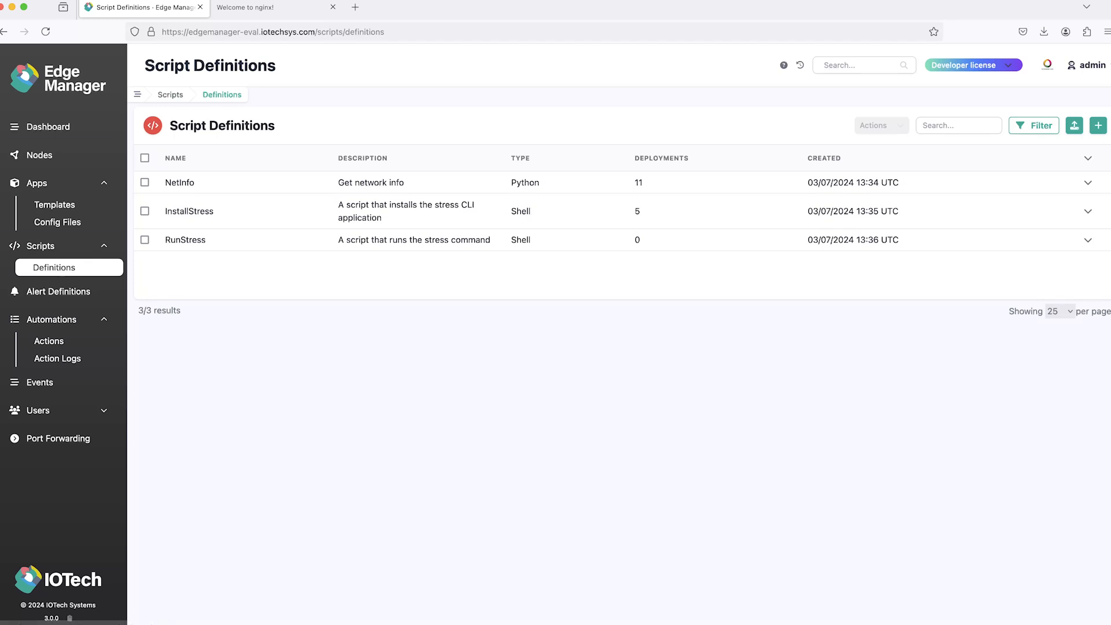
left_click(144, 158)
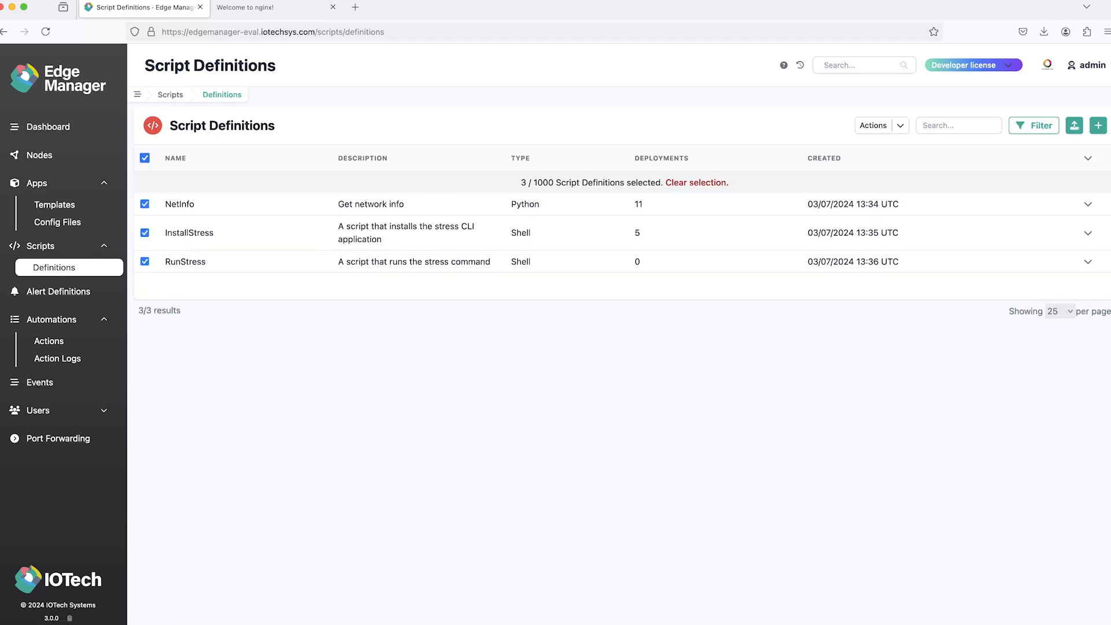
left_click(876, 126)
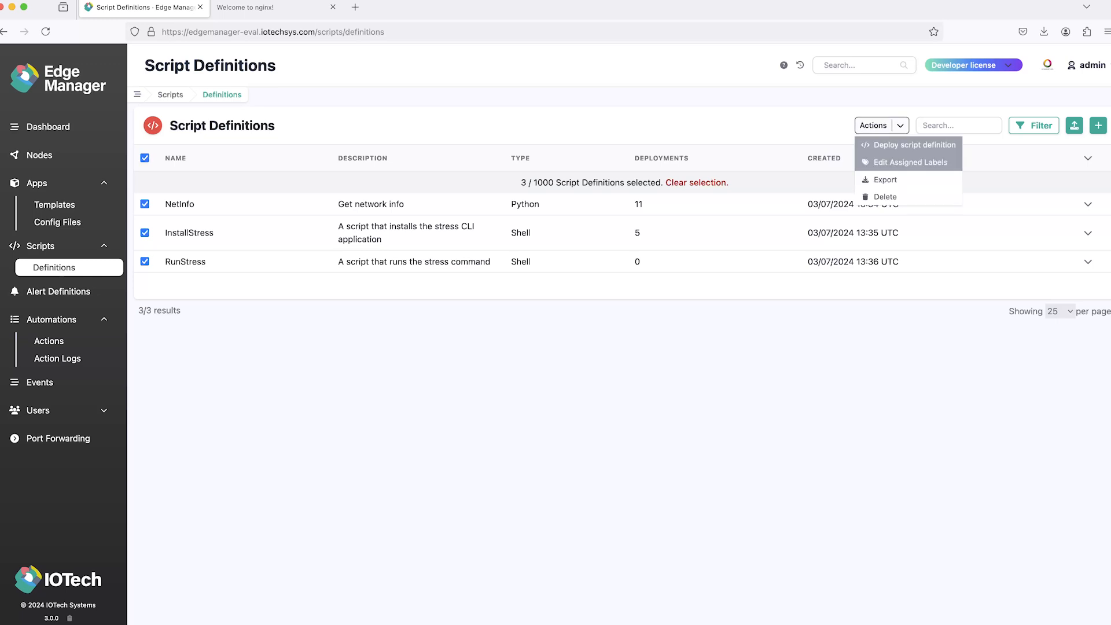
left_click(883, 179)
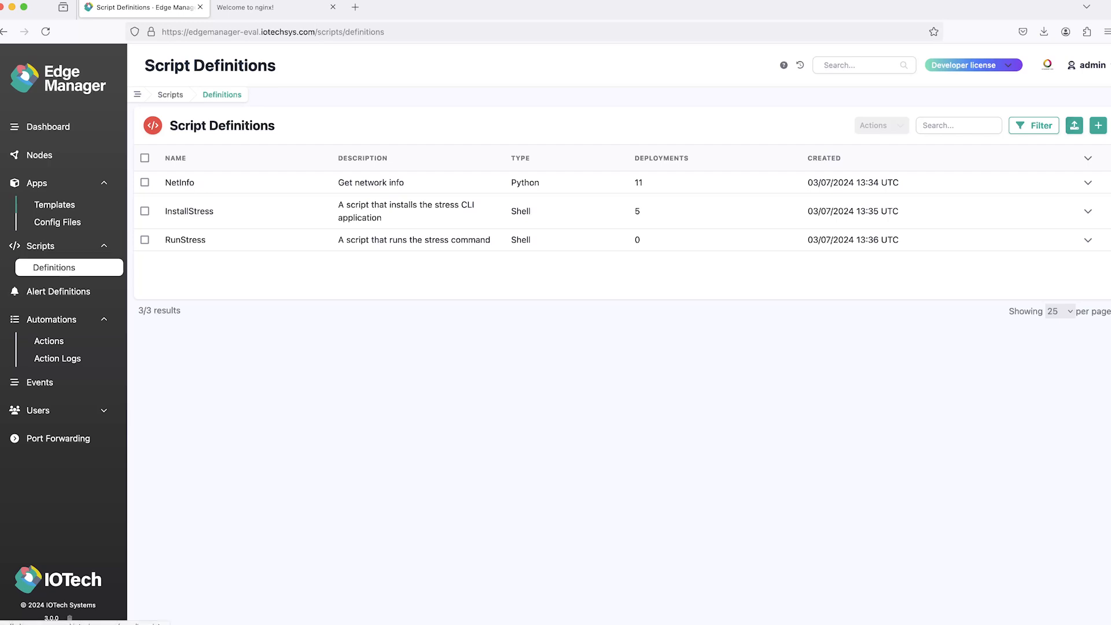
Step: View the lists of app templates and alert definitions
left_click(54, 205)
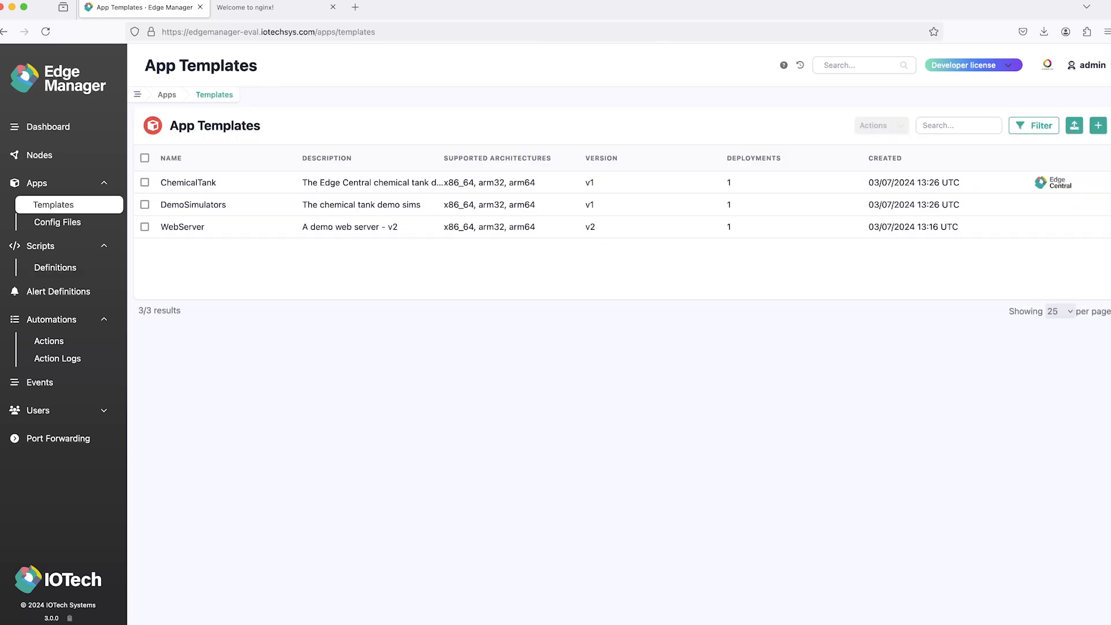
left_click(58, 291)
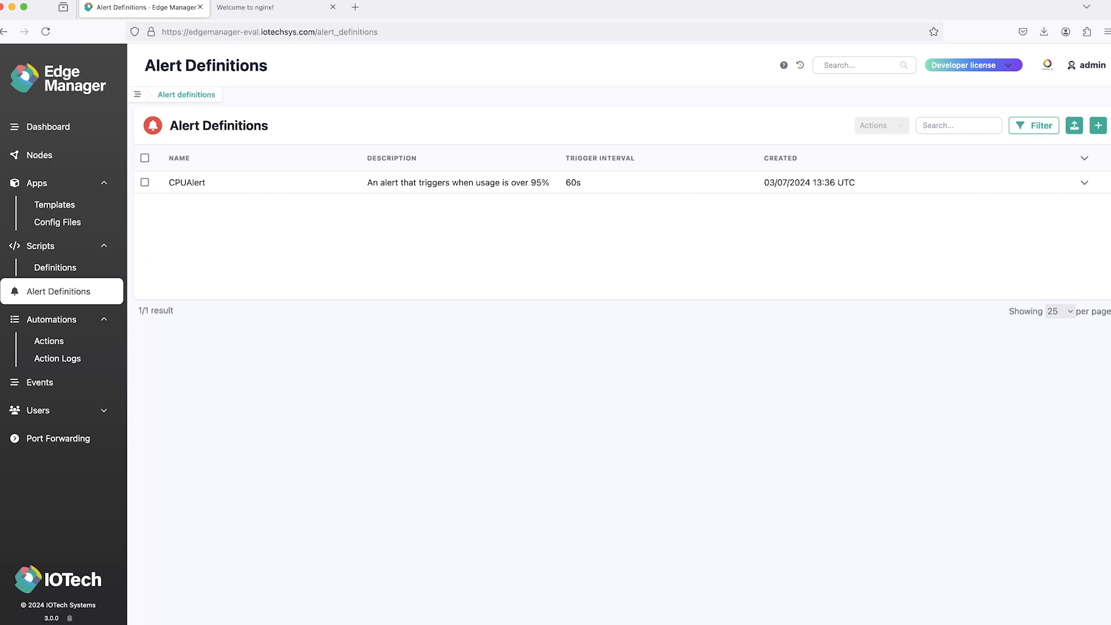
Step: Log out of the current account and go back to the organization name prompt
left_click(1089, 65)
left_click(1065, 136)
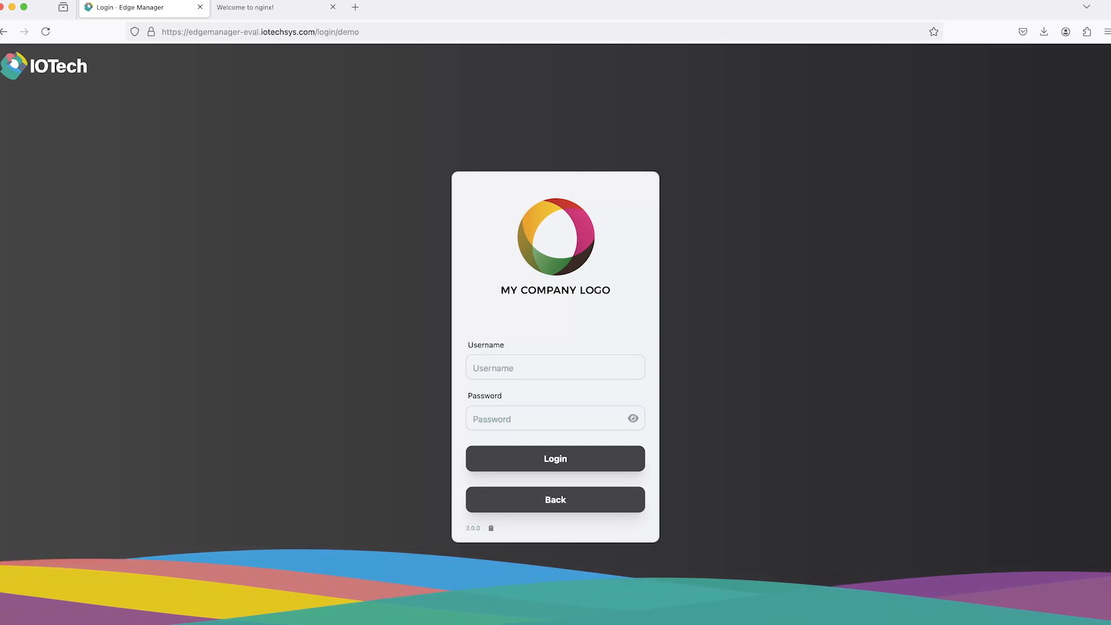
left_click(556, 500)
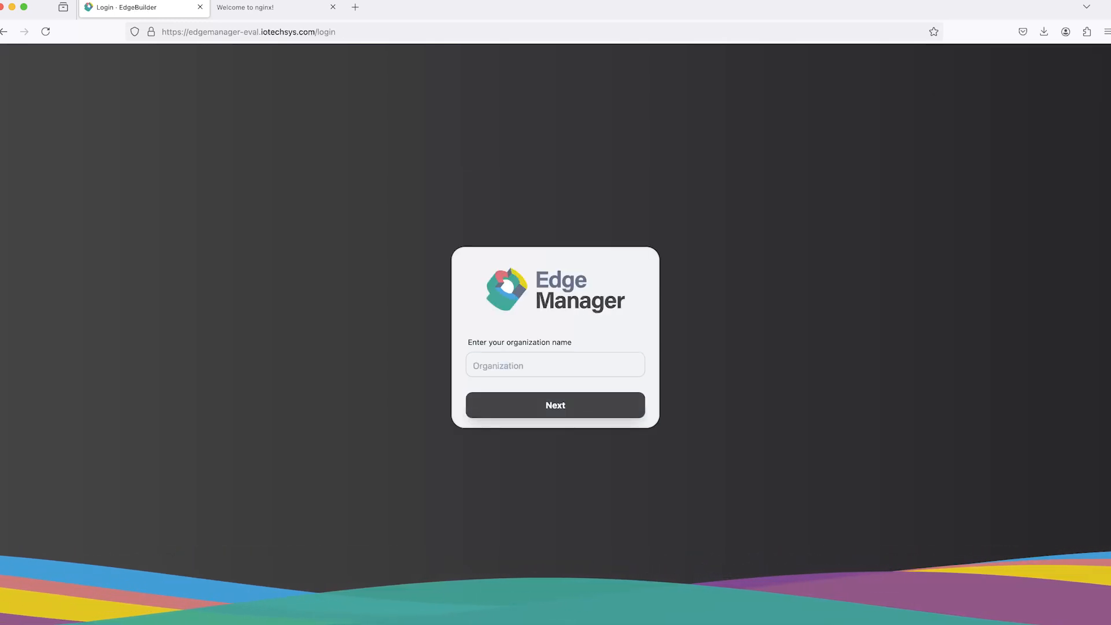
Step: Log in to the default organization as admin, entering the account password
left_click(556, 365)
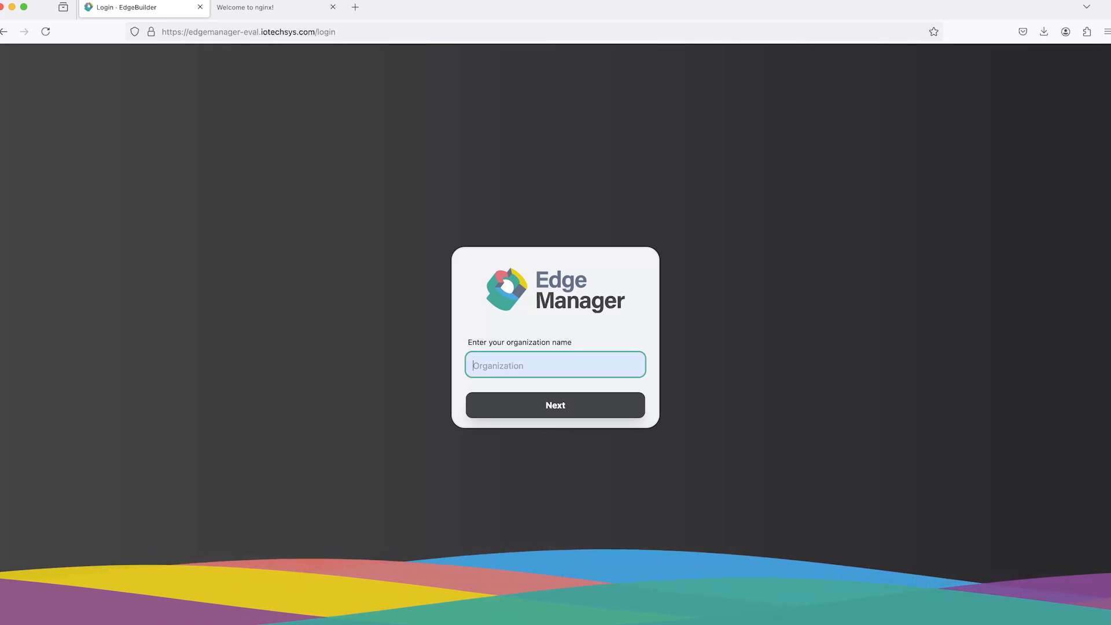
type("default")
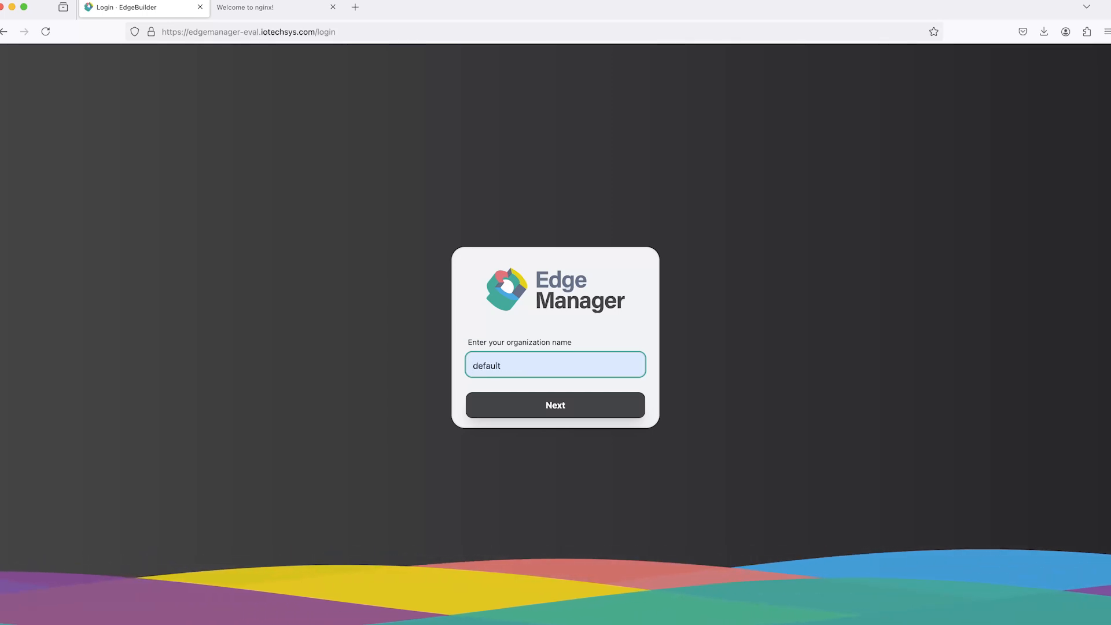
key("Return")
type("admin")
key("Tab")
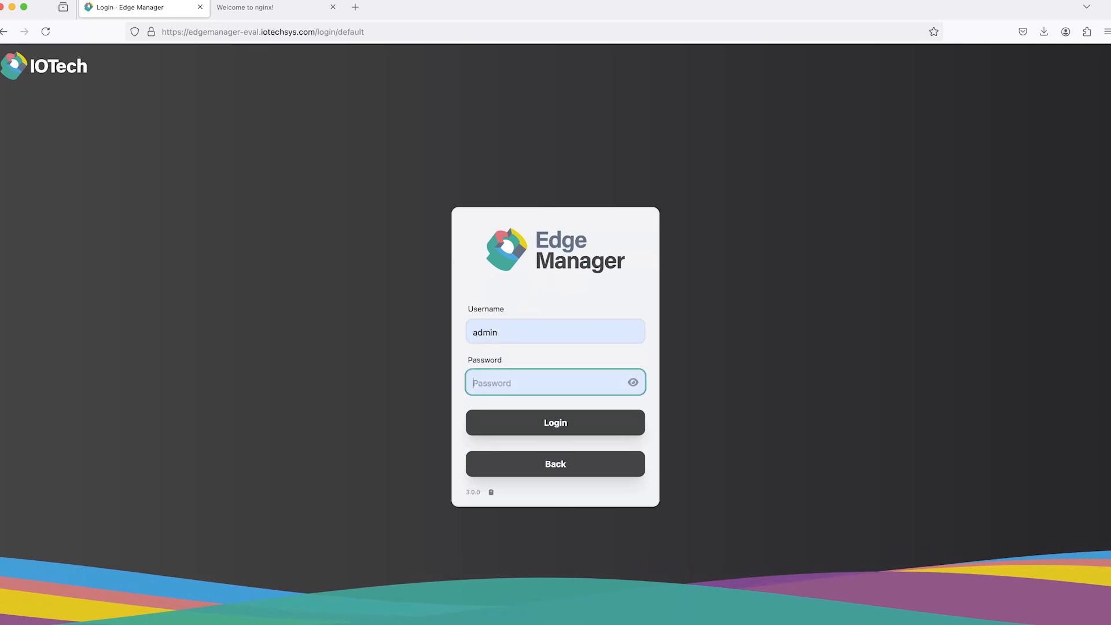
type("•••••••••")
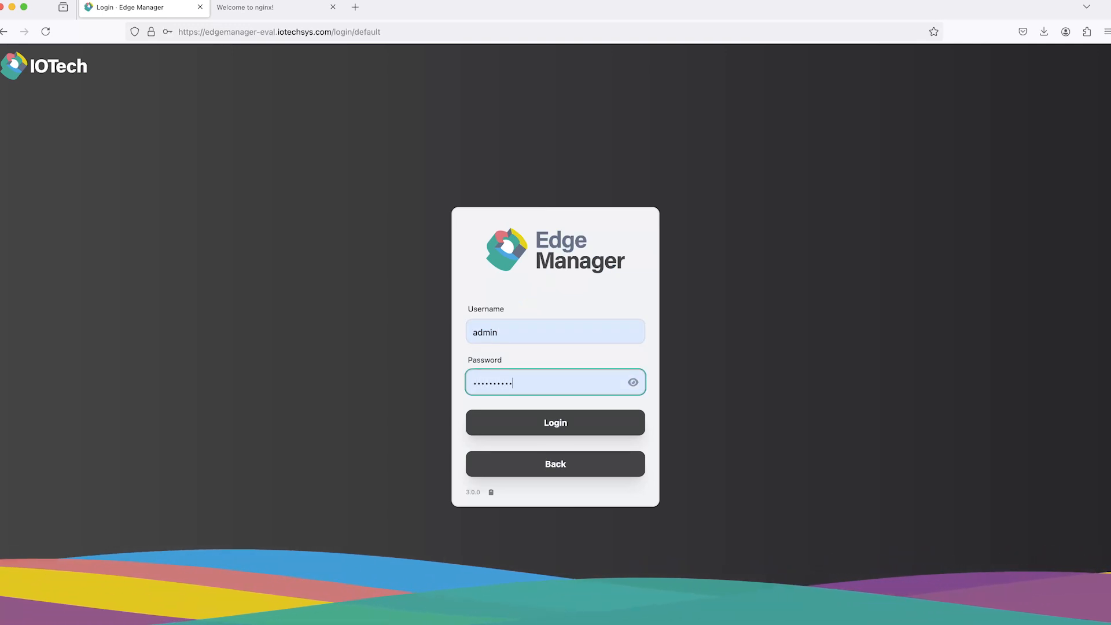
key("Return")
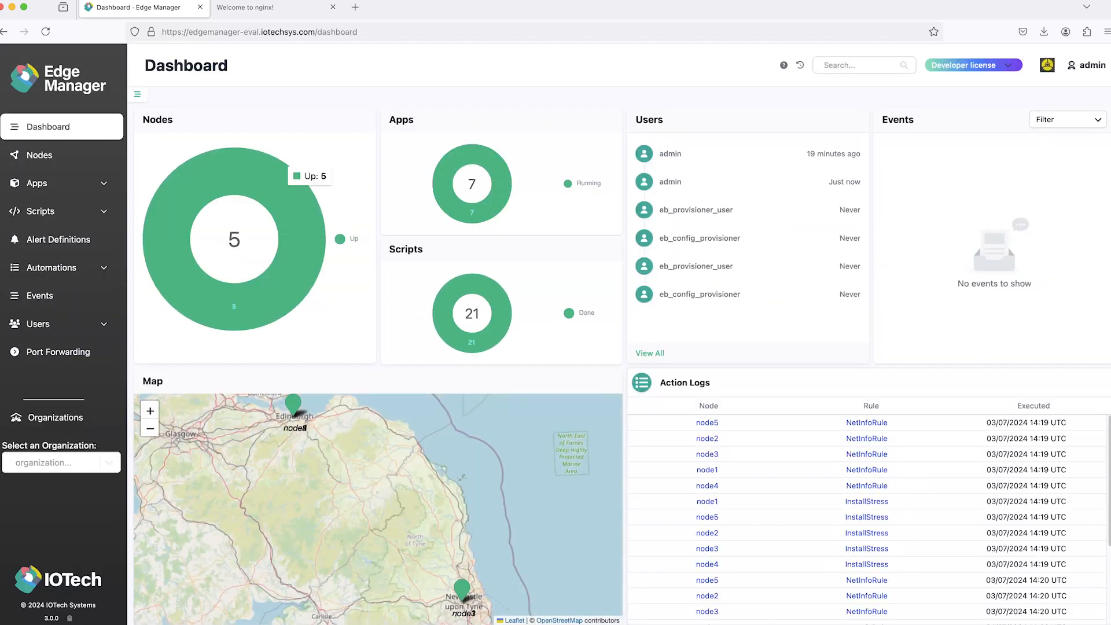
Step: Start a new organization named iotech, then enter and confirm the password for its default admin
left_click(55, 417)
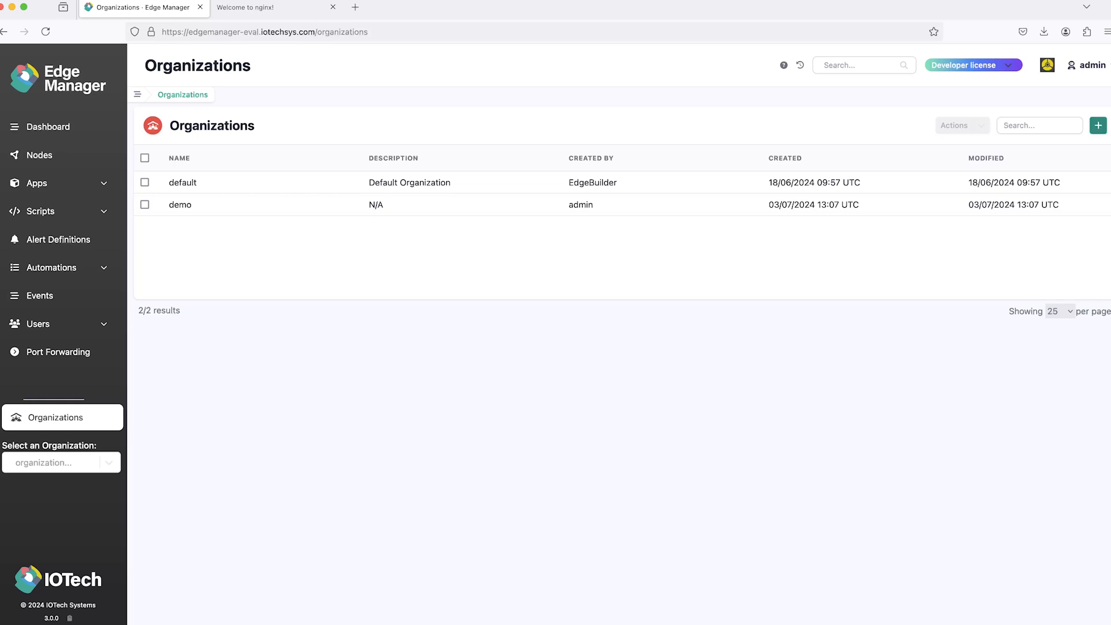
left_click(1098, 125)
left_click(193, 200)
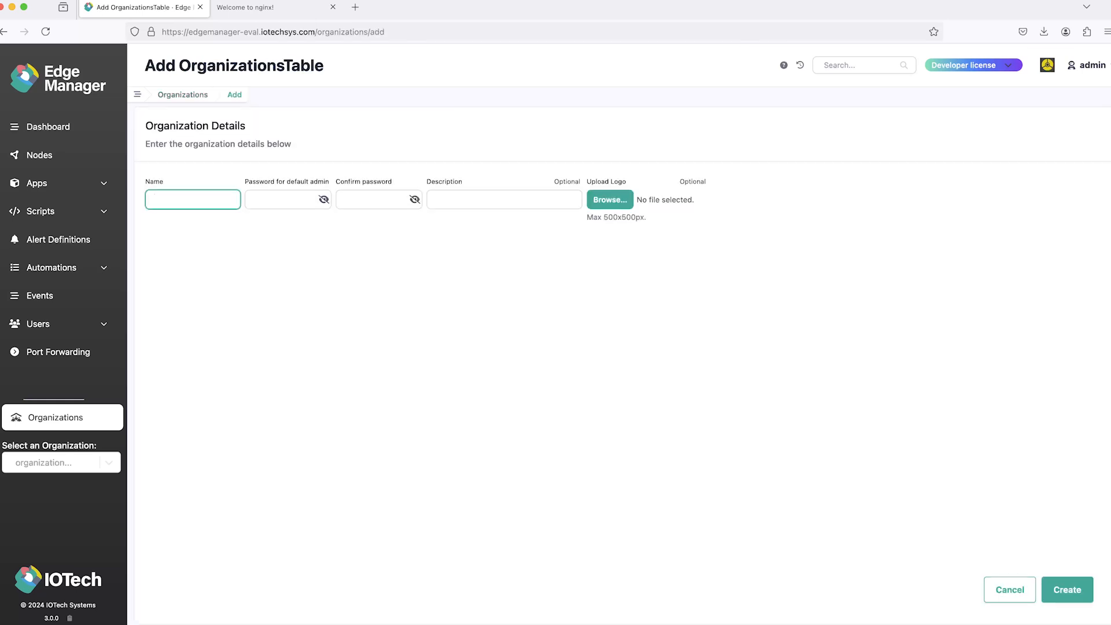
type("iotech")
key("Tab")
type("•••••••••")
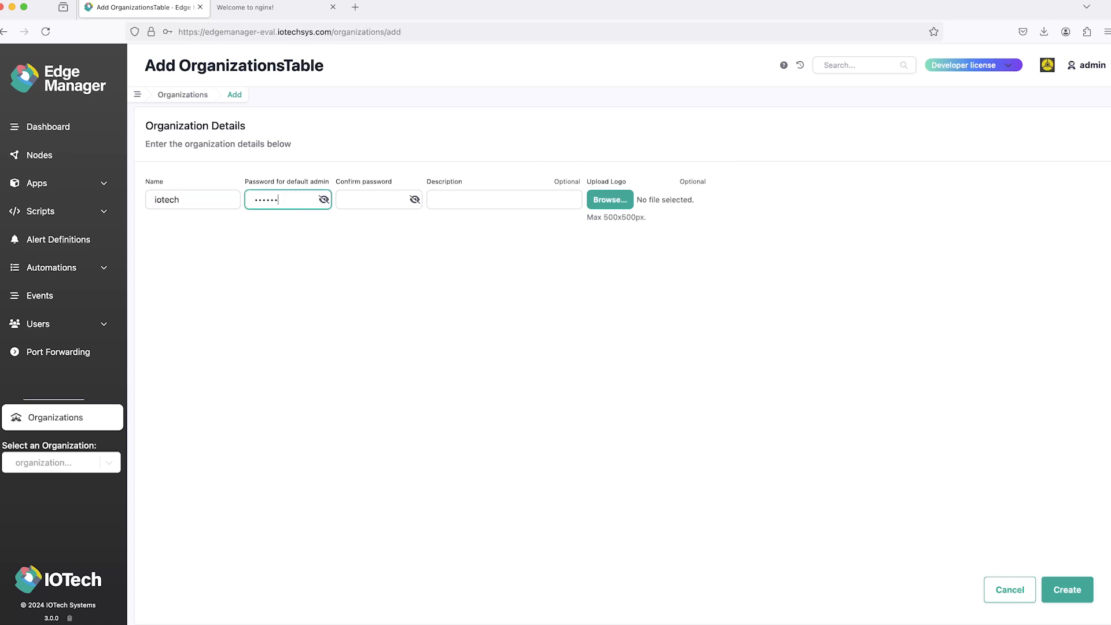
key("Tab")
type("•••••••••")
key("Tab")
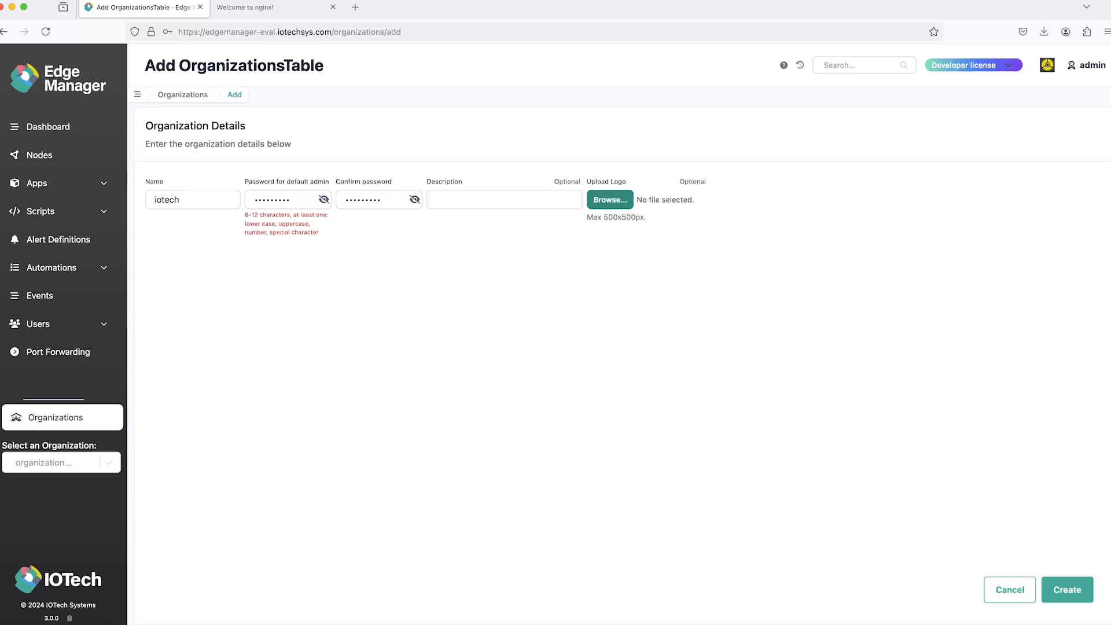